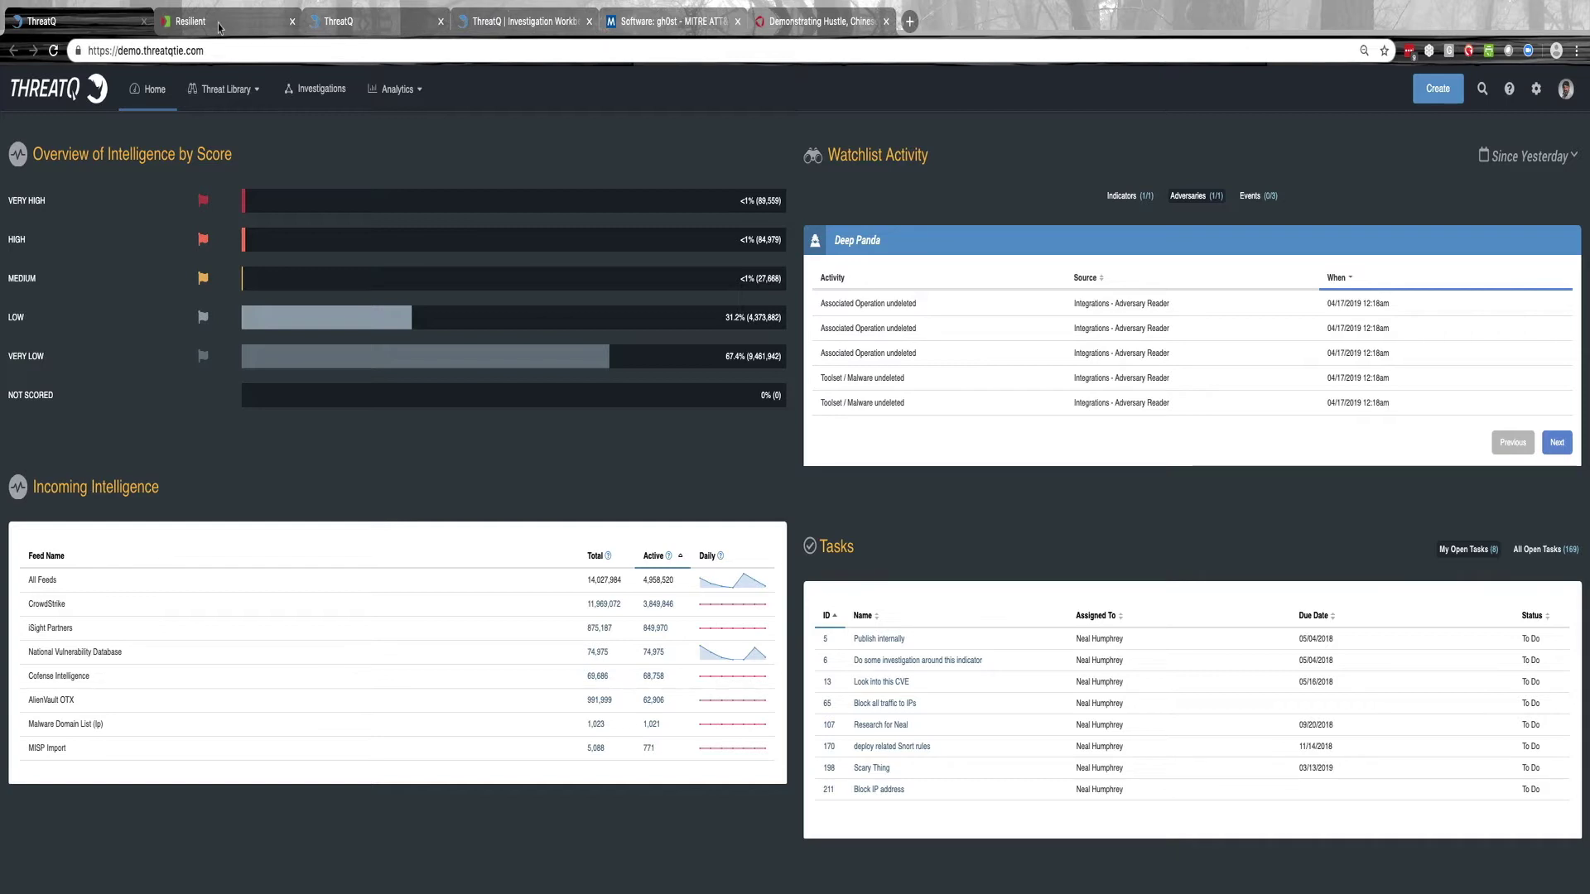
- Switch to the Resilient incident 2153 and view the details of its DNS name artifact africawebcast.com
{"action": "left_click", "coordinate": [221, 28]}
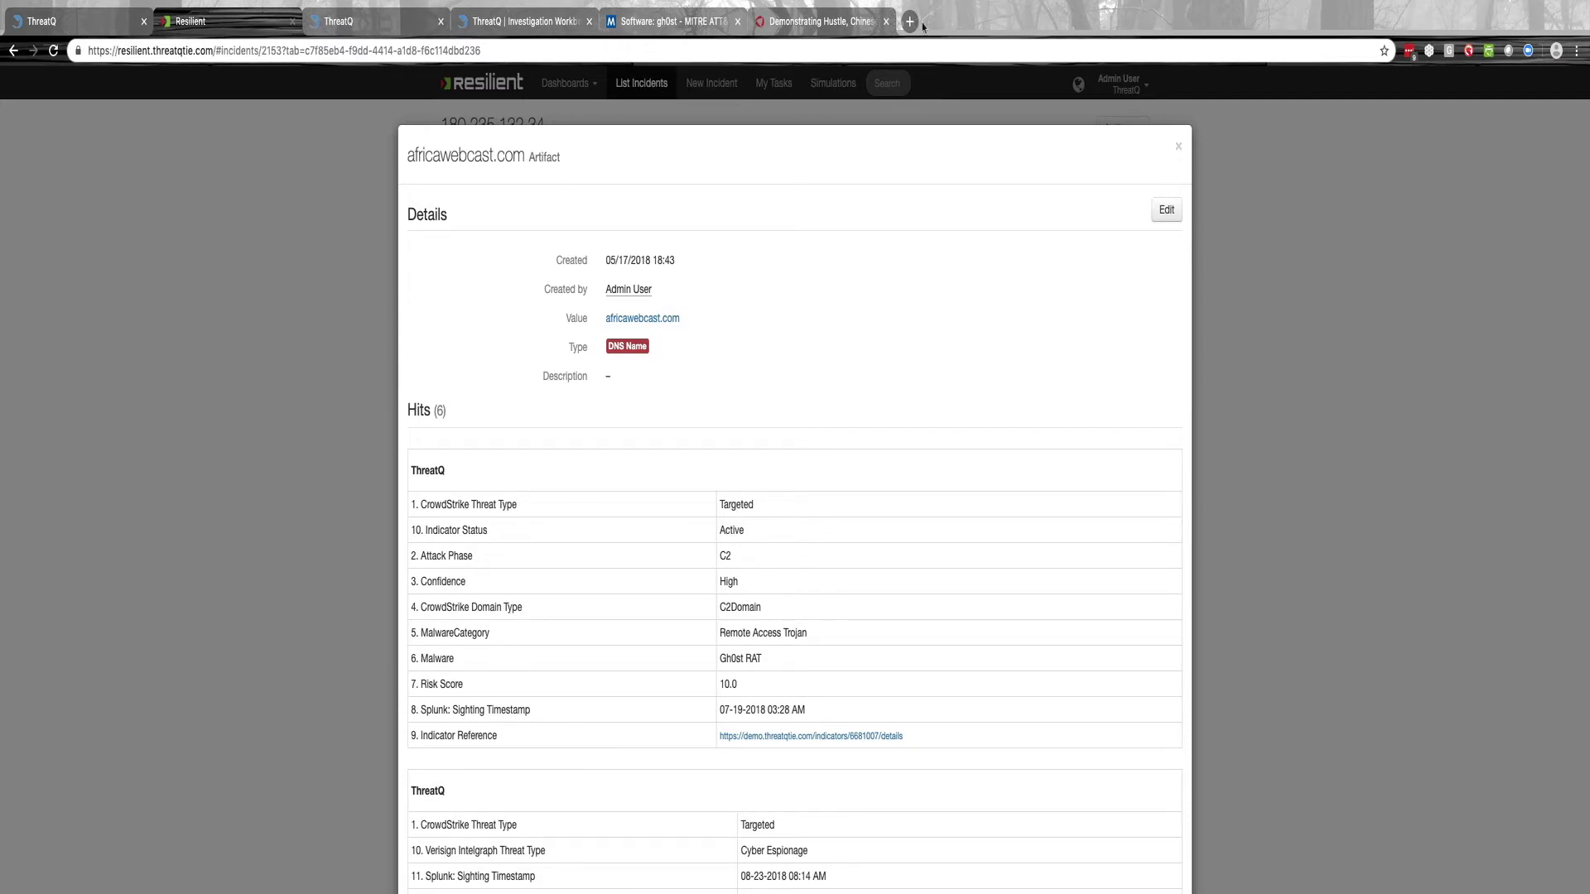
{"action": "left_click", "coordinate": [1178, 146]}
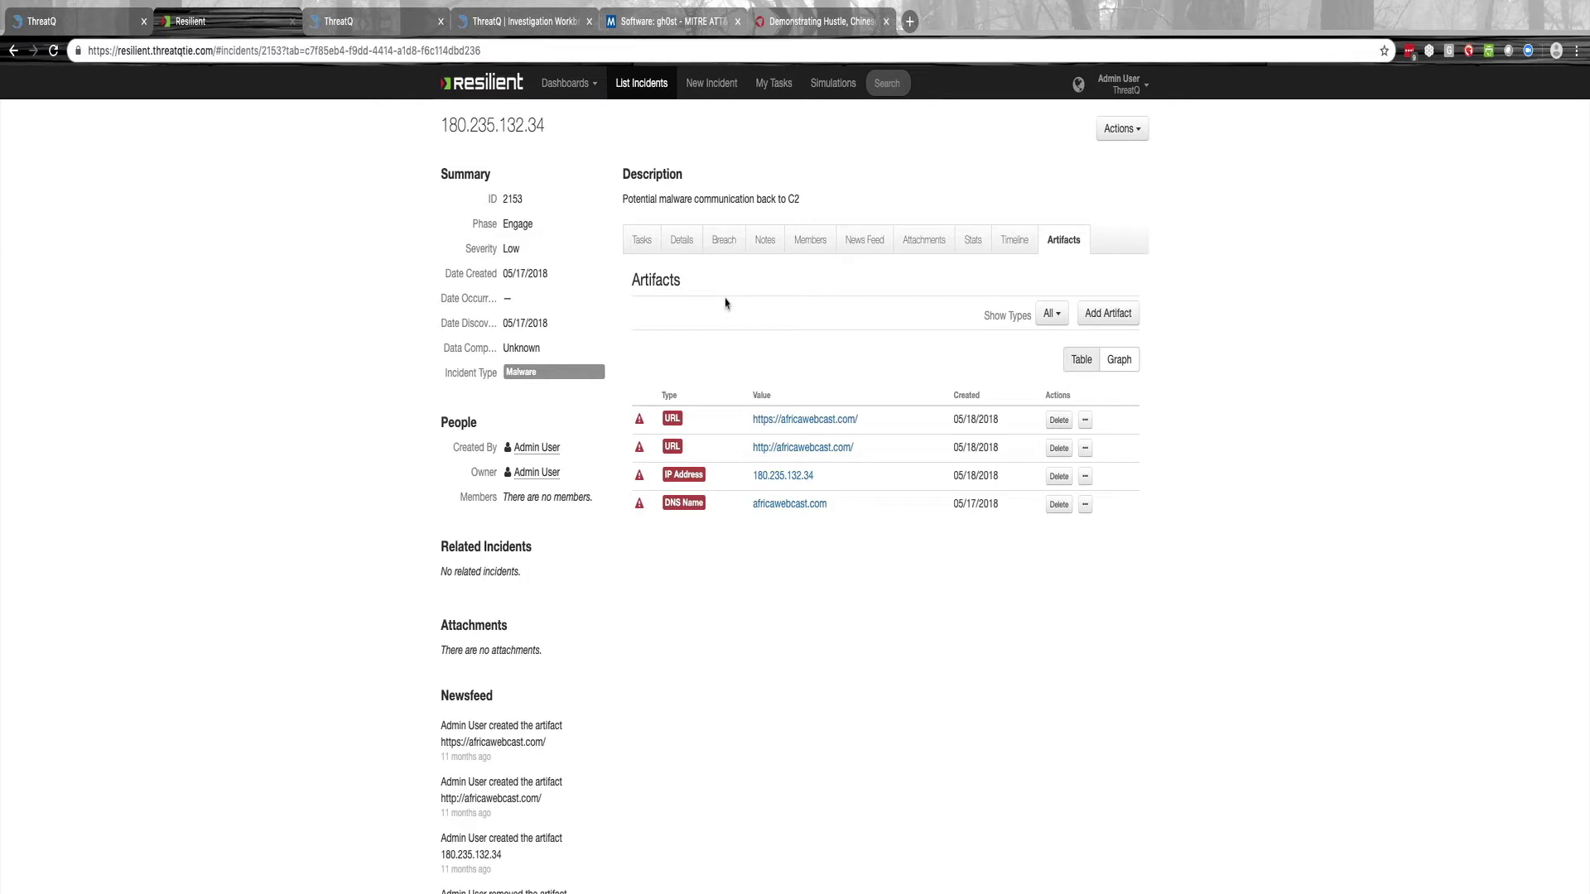
{"action": "left_click", "coordinate": [793, 505]}
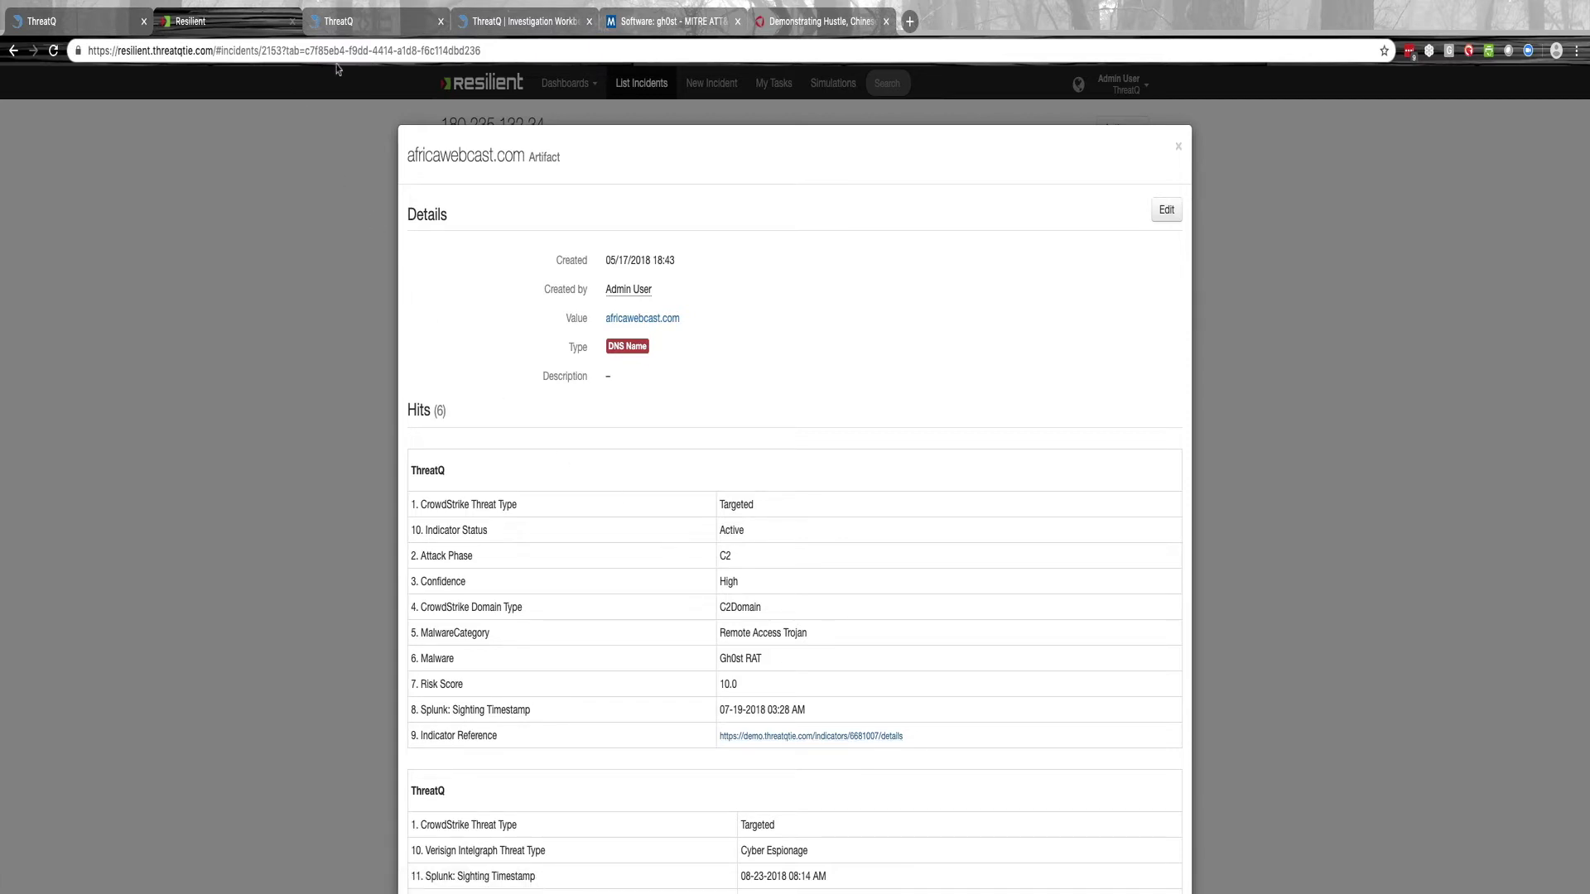
- Return to the ThreatQ Create Investigation form for IR Case 2153 and check its visibility options
{"action": "left_click", "coordinate": [331, 25]}
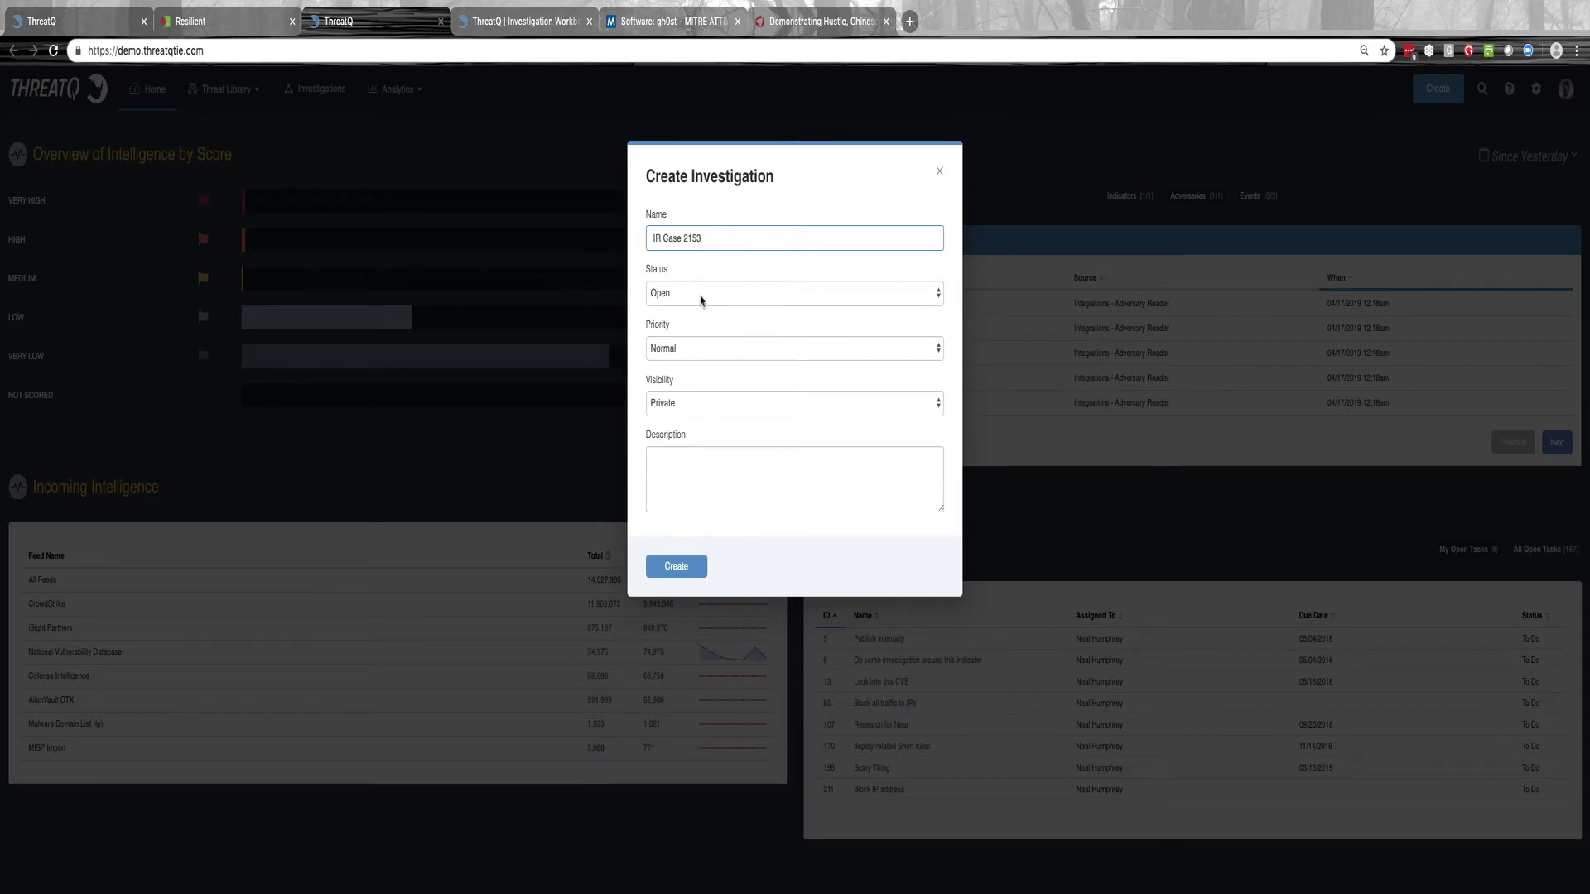
{"action": "left_click", "coordinate": [683, 405]}
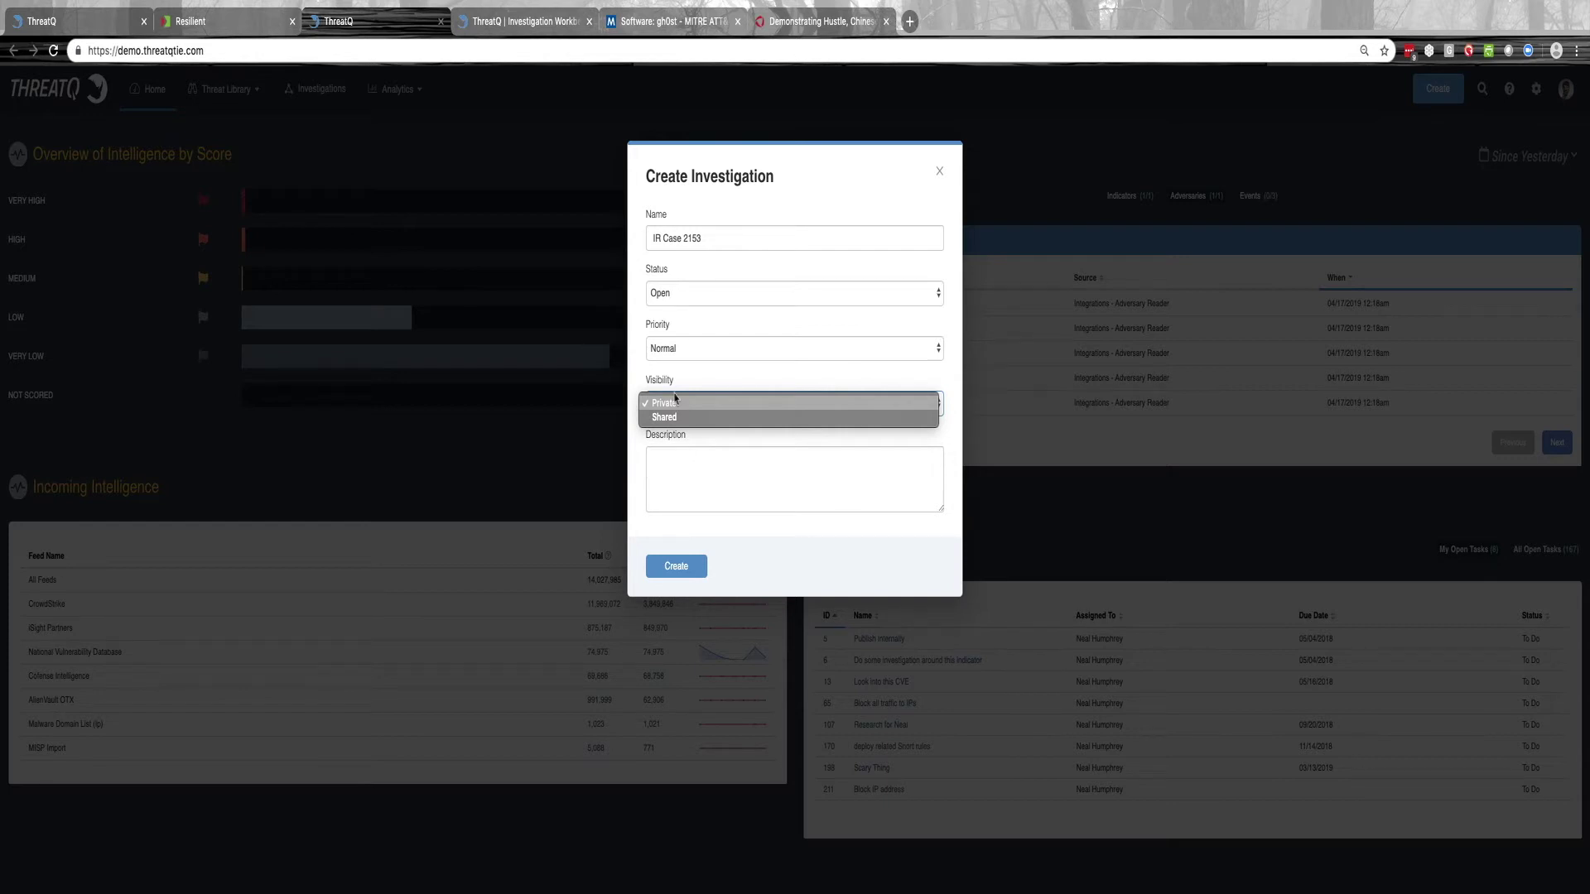
{"action": "left_click", "coordinate": [531, 21]}
- Open the IR Case 2153 workbench and list the indicators related to Resilient Ticket 2153
{"action": "left_click", "coordinate": [531, 21]}
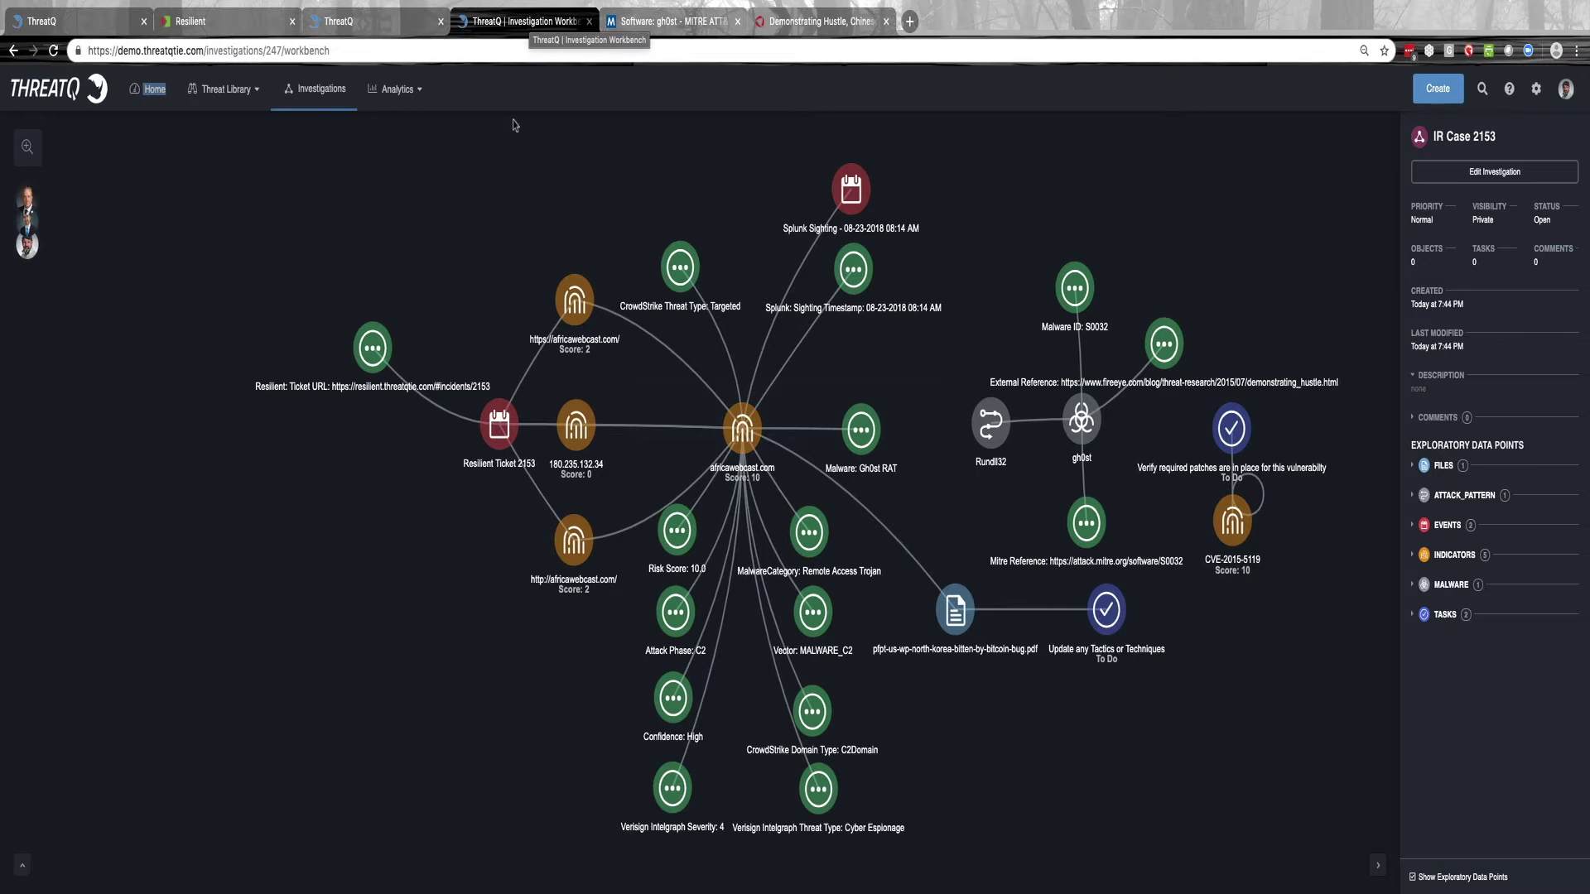
{"action": "left_click", "coordinate": [495, 429]}
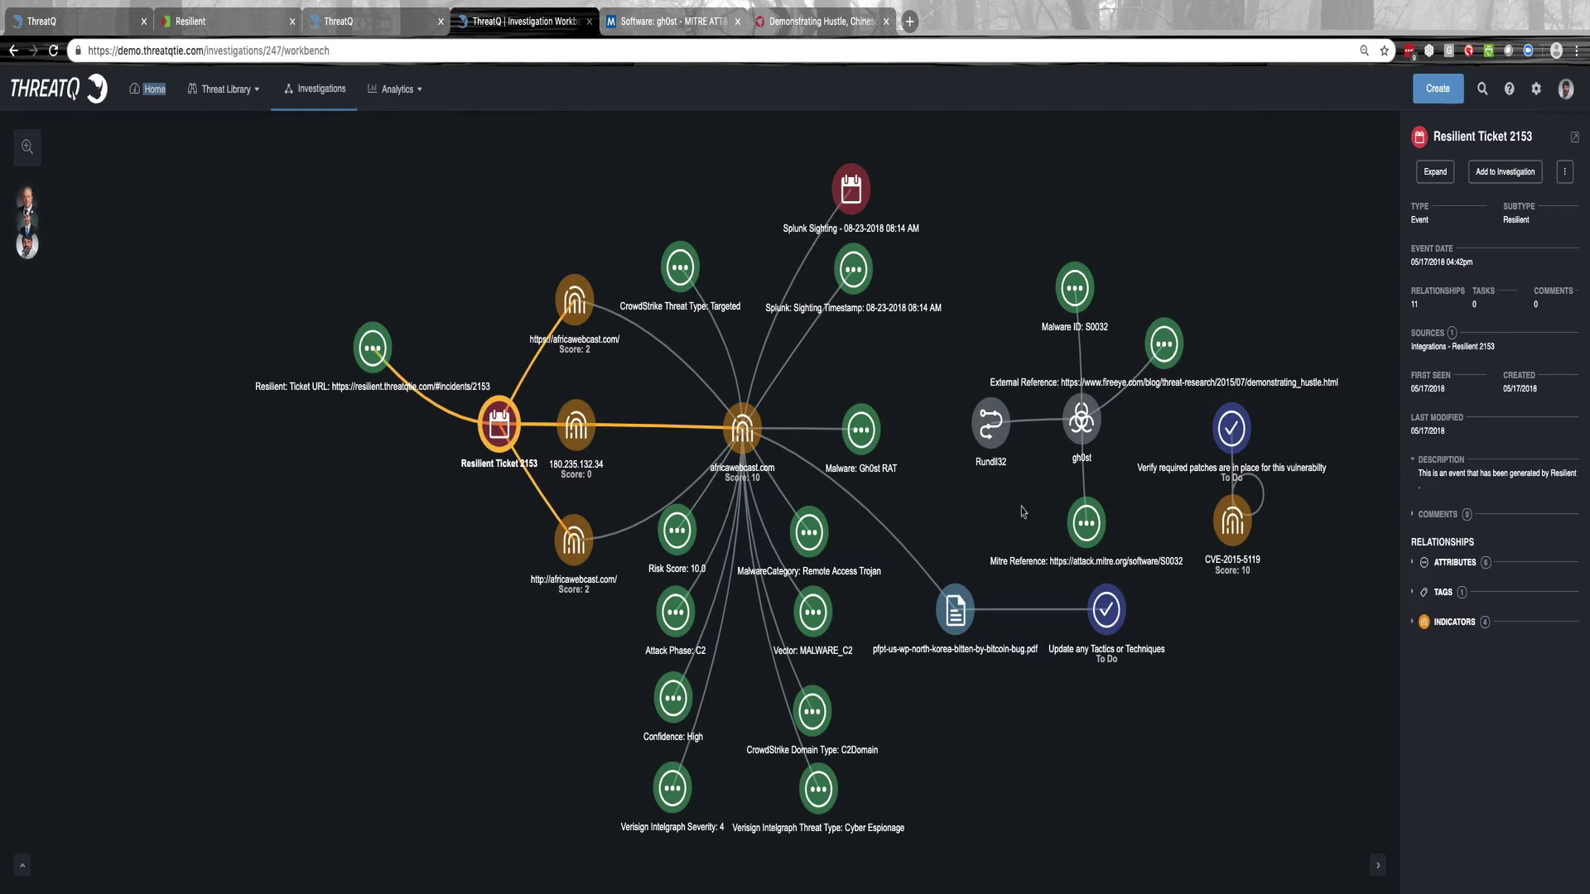
{"action": "left_click", "coordinate": [1413, 622]}
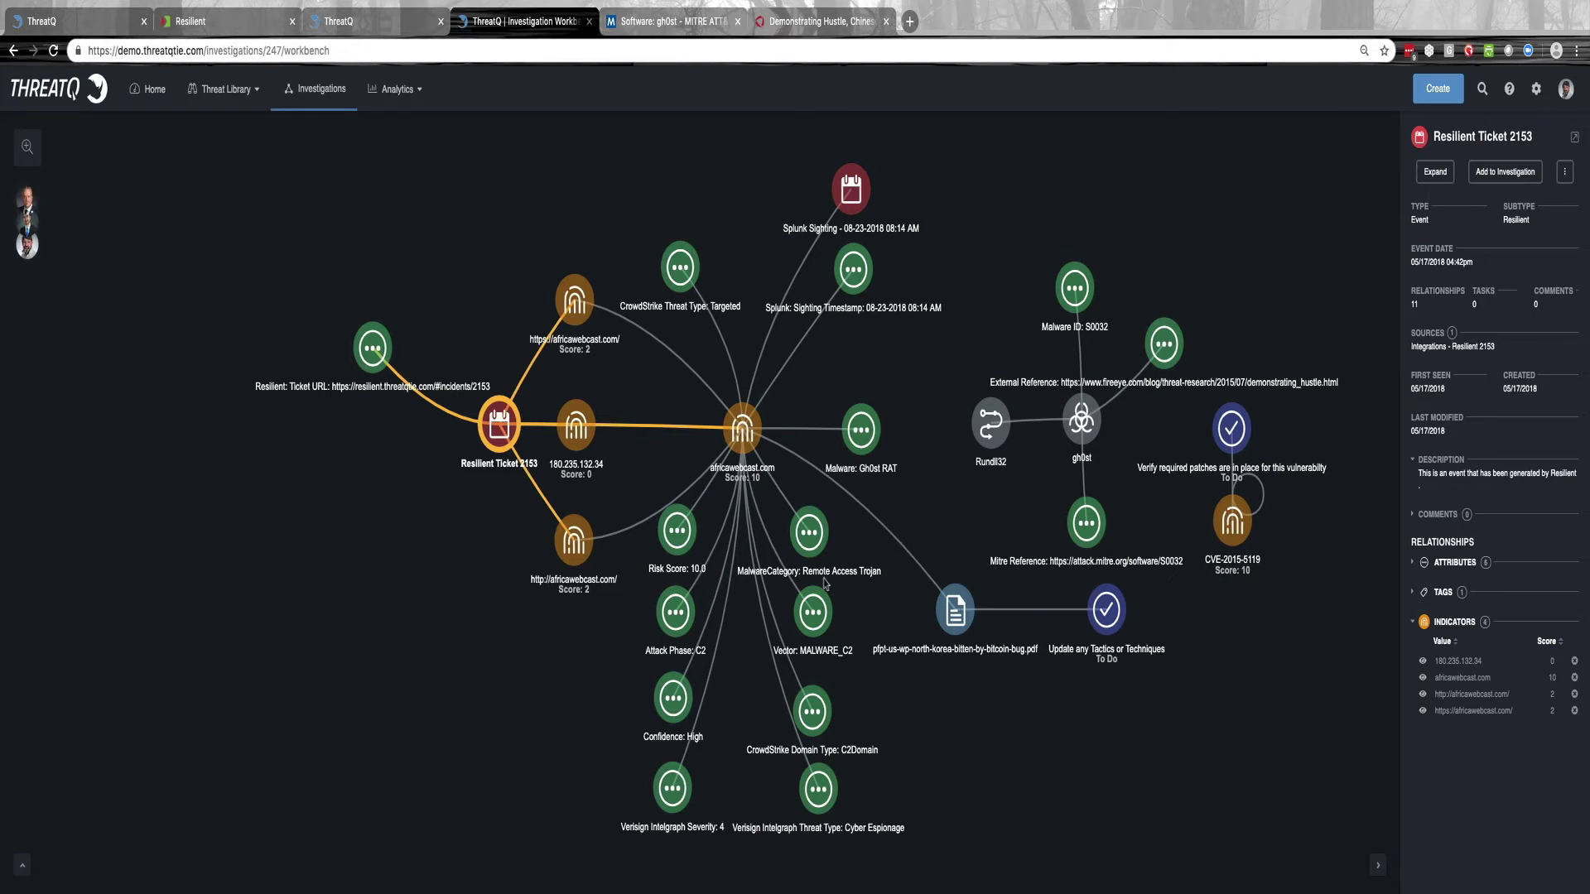
- Inspect the africawebcast.com indicator in the graph, list its related indicators, and clear the selection
{"action": "left_click", "coordinate": [734, 431]}
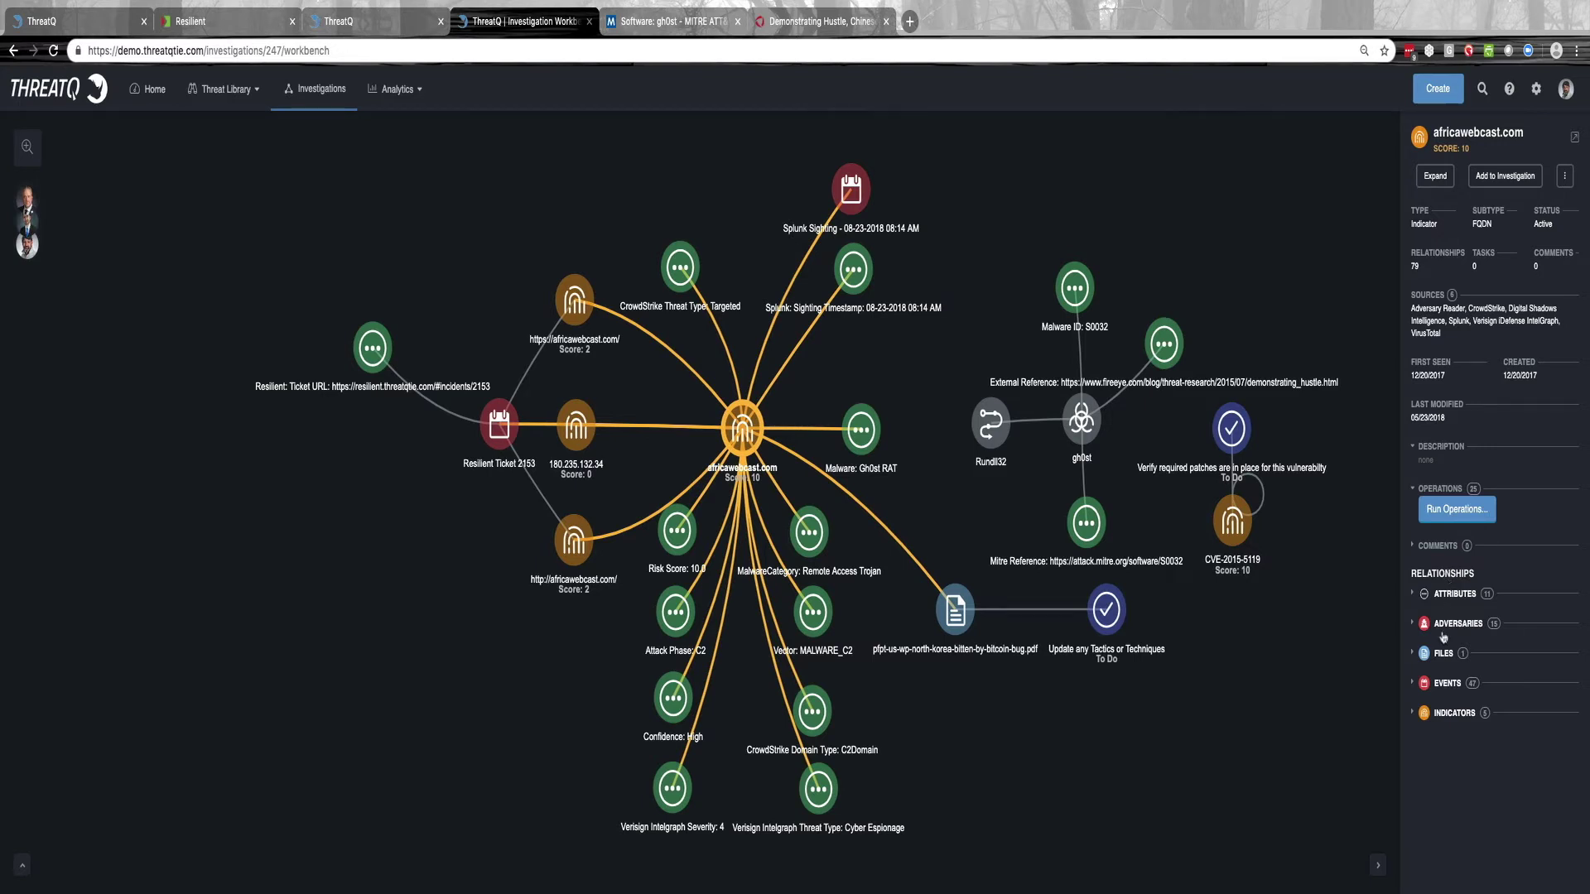
{"action": "left_click", "coordinate": [1414, 717]}
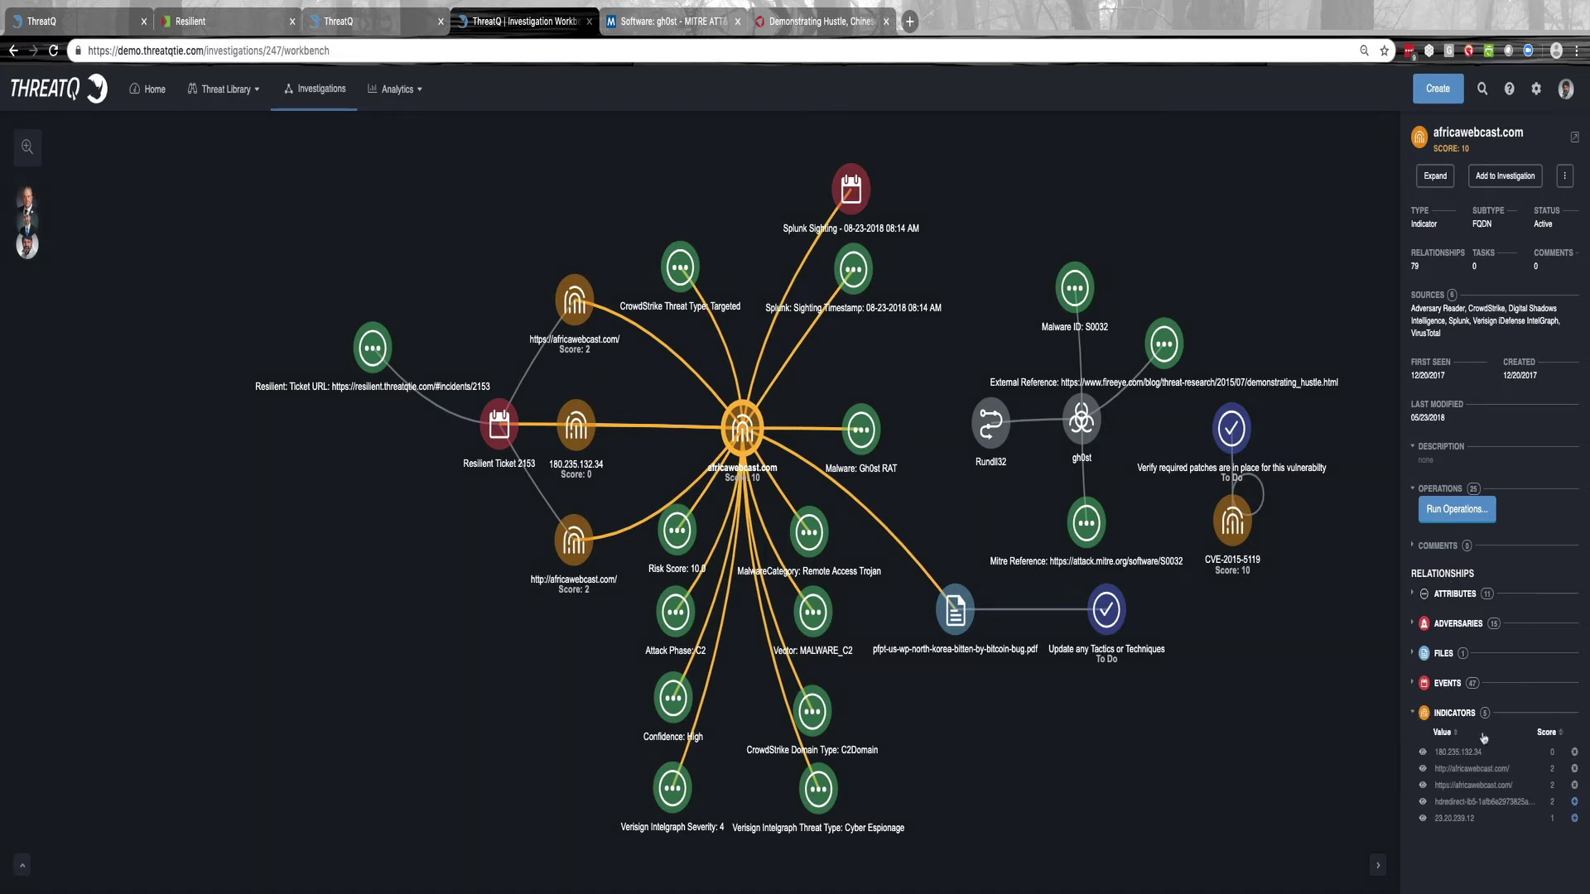
{"action": "left_click", "coordinate": [625, 667]}
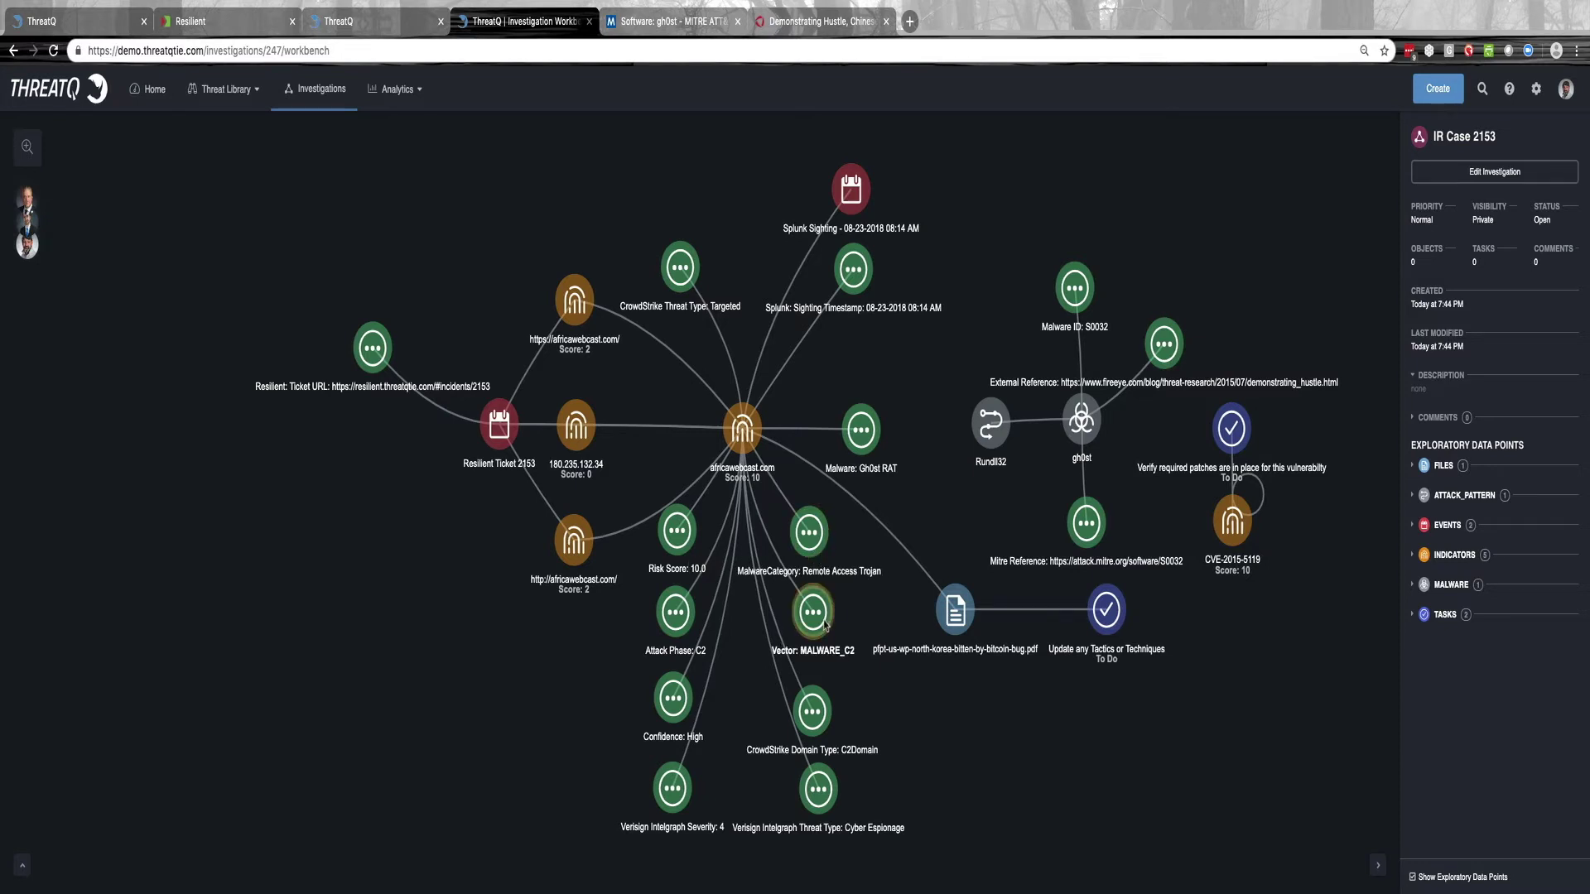
{"action": "left_click", "coordinate": [748, 480]}
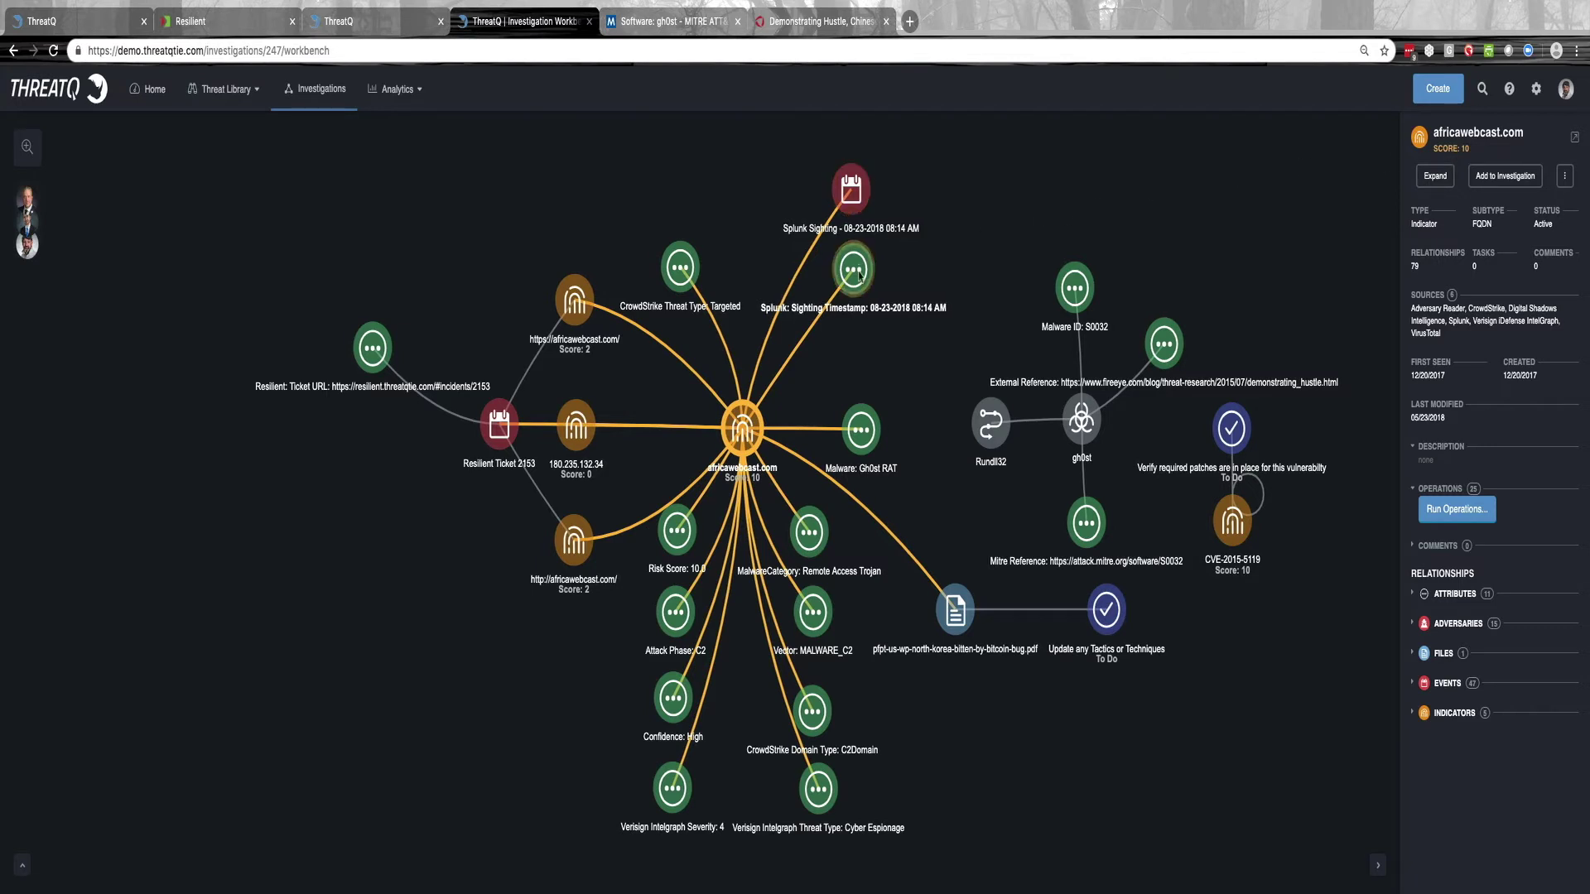
{"action": "left_click", "coordinate": [852, 194]}
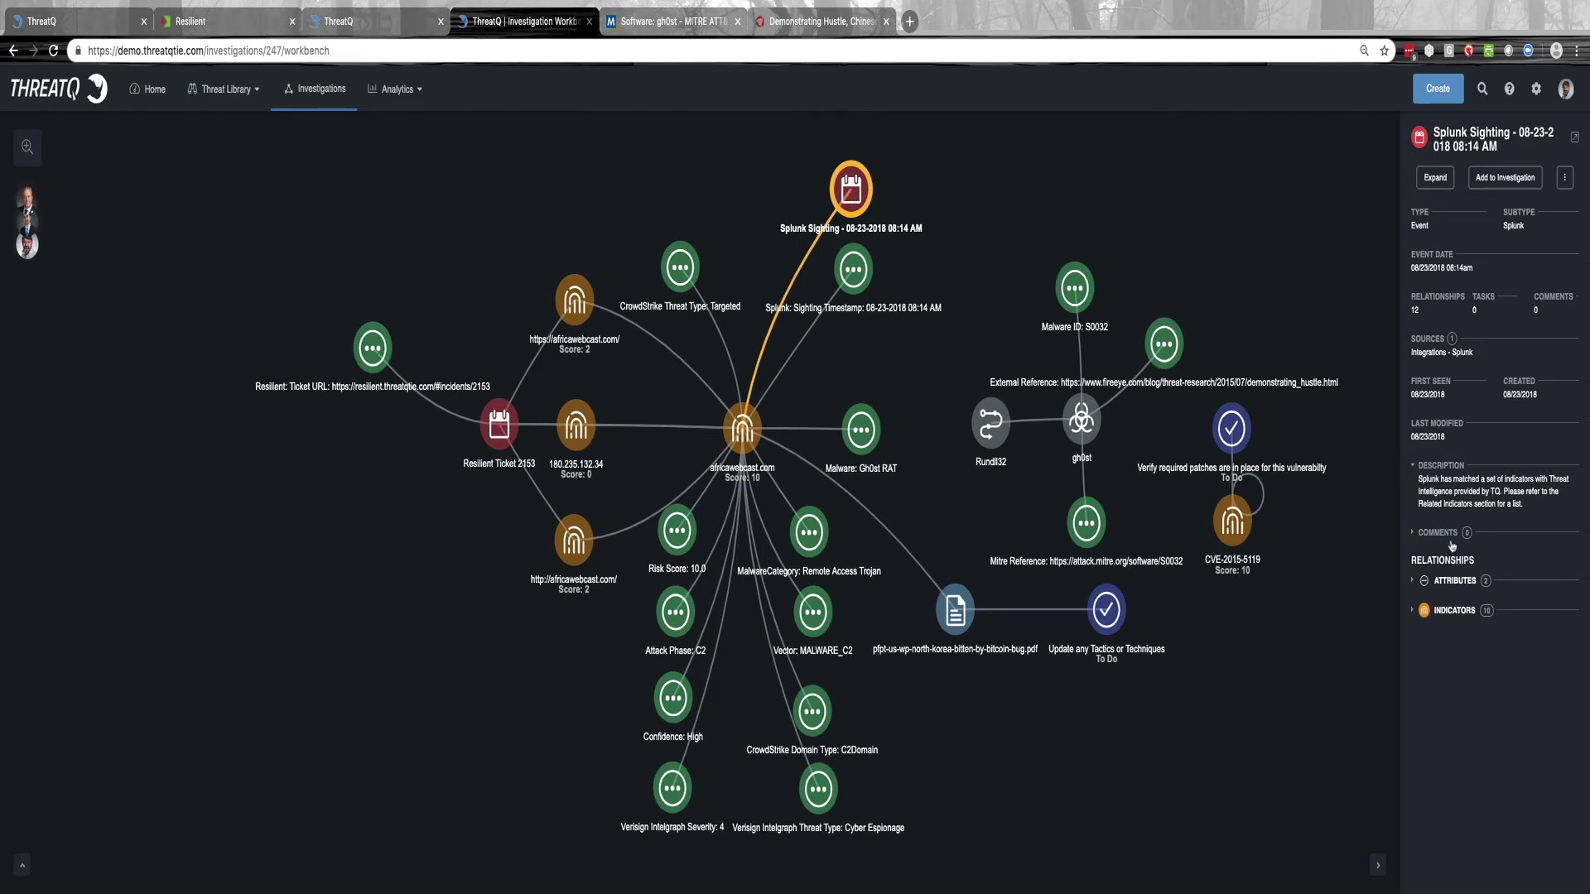
{"action": "left_click", "coordinate": [1412, 613]}
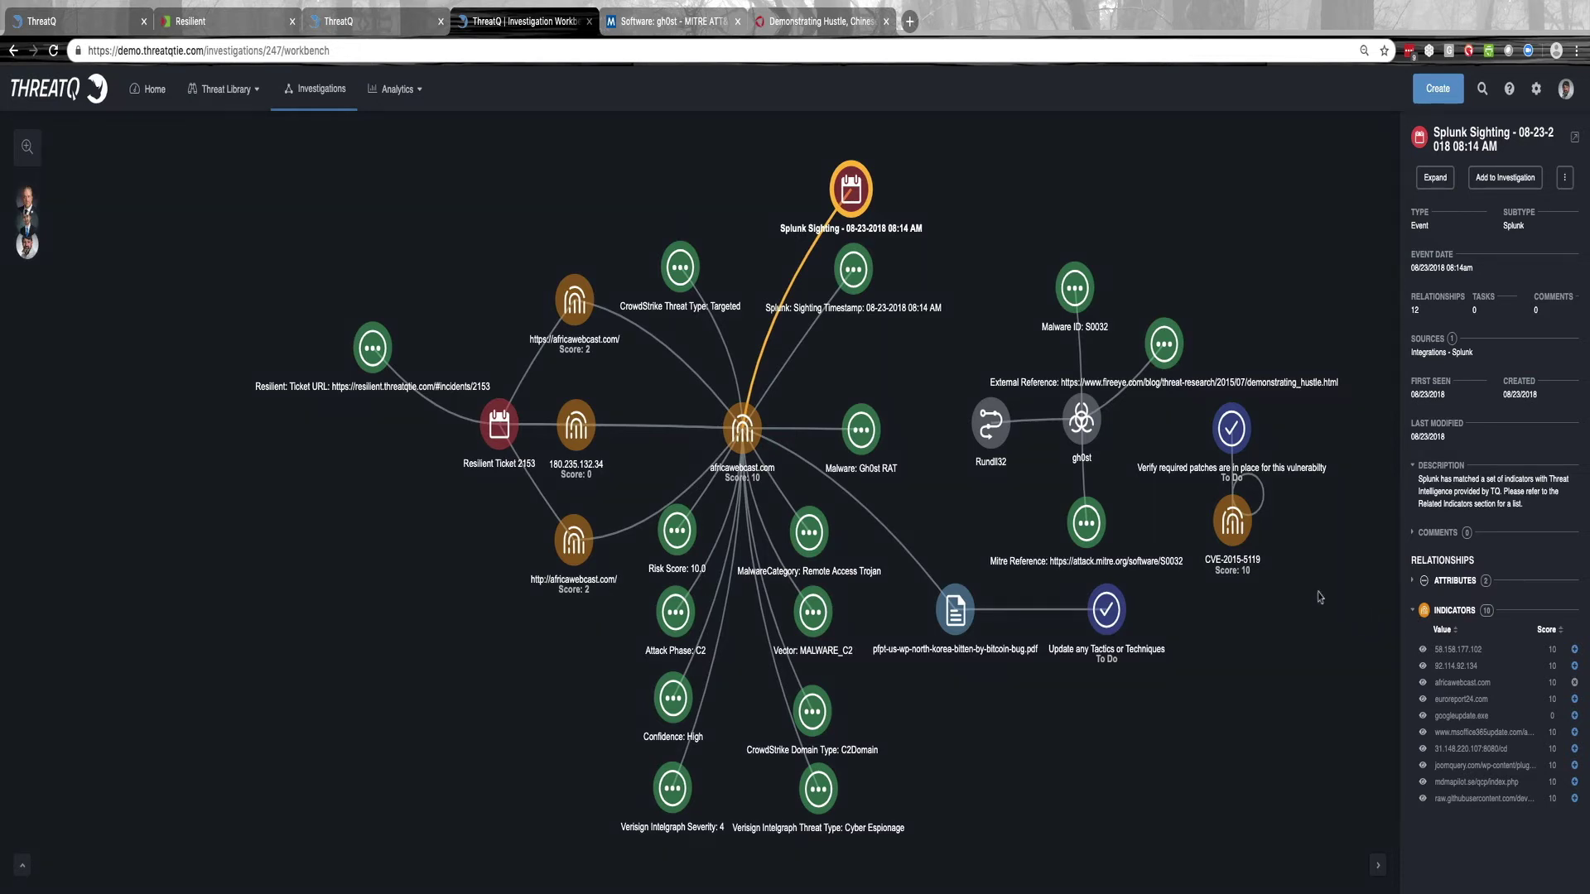
- Review the enrichment and response operations available for africawebcast.com, then close the list without running any
{"action": "right_click", "coordinate": [744, 430]}
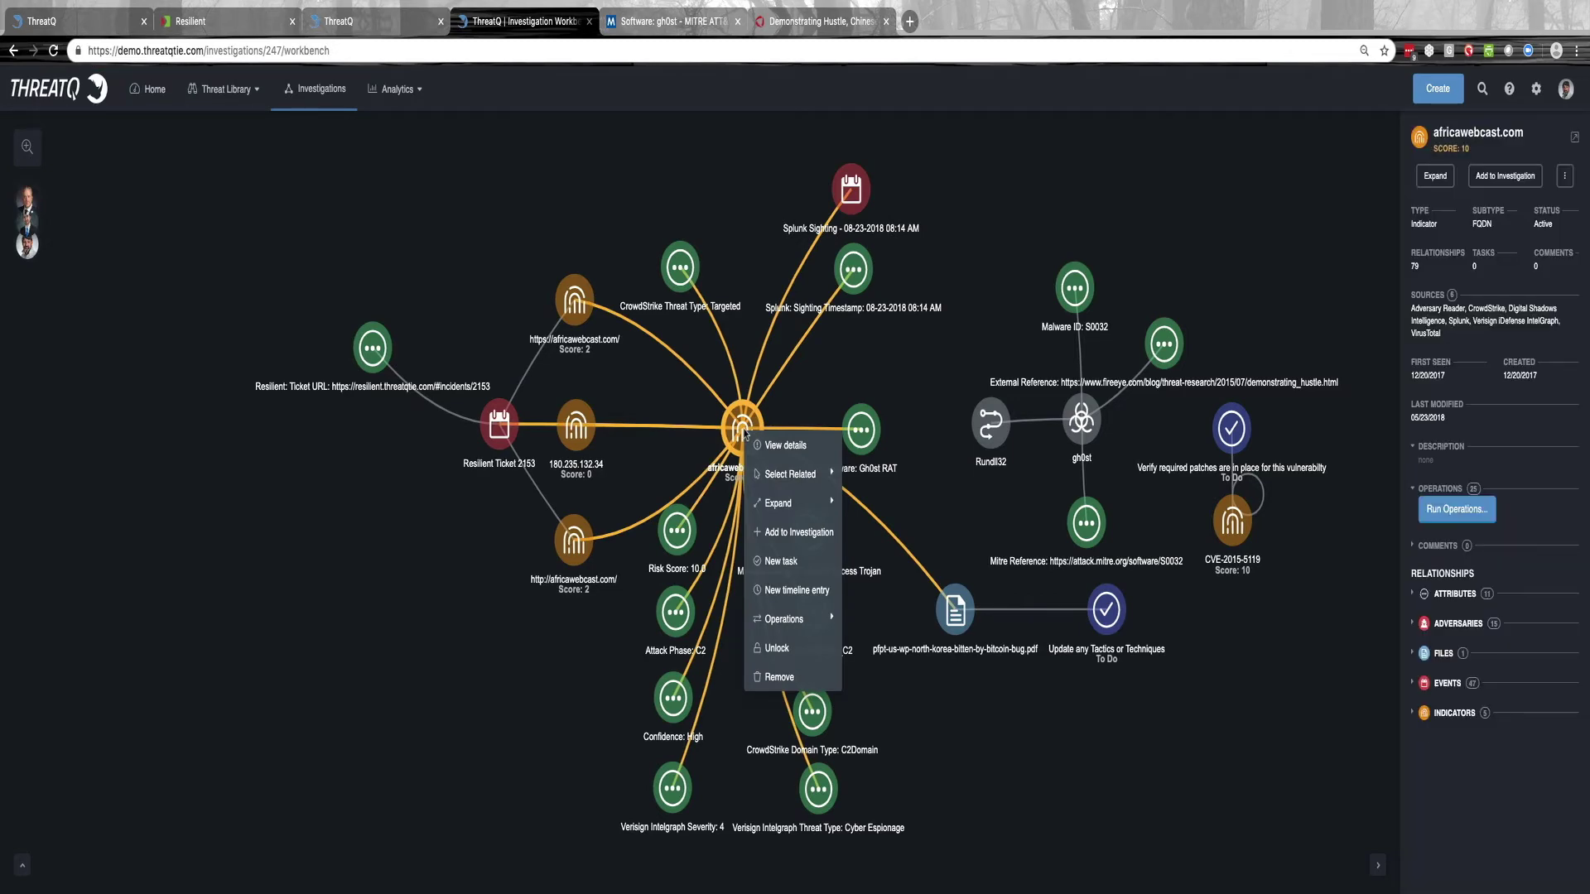
{"action": "mouse_move", "coordinate": [813, 621]}
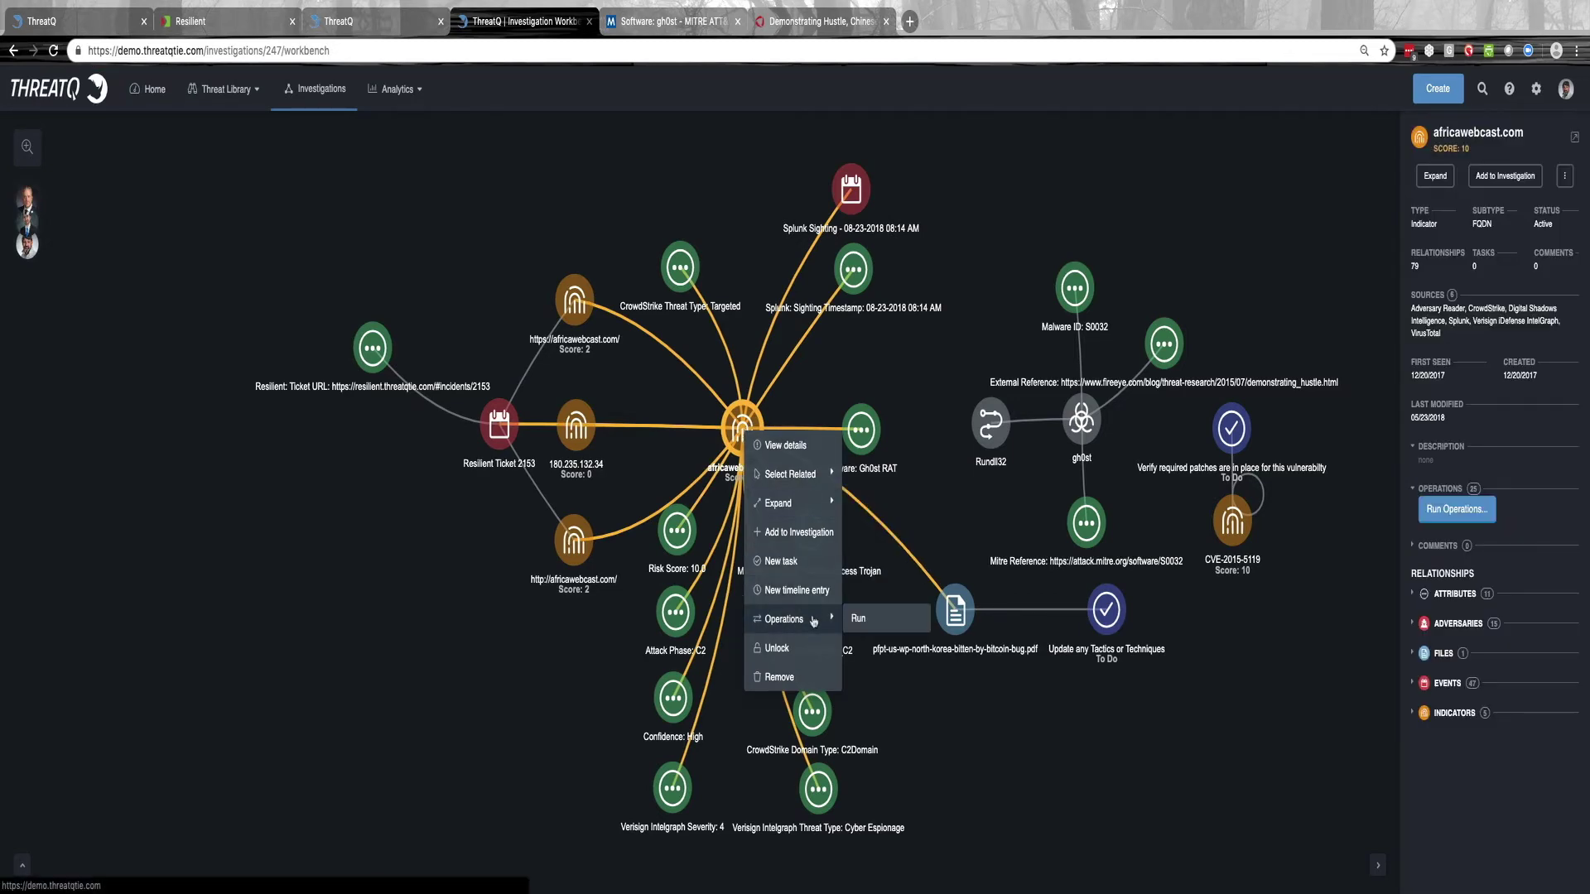
{"action": "left_click", "coordinate": [883, 619]}
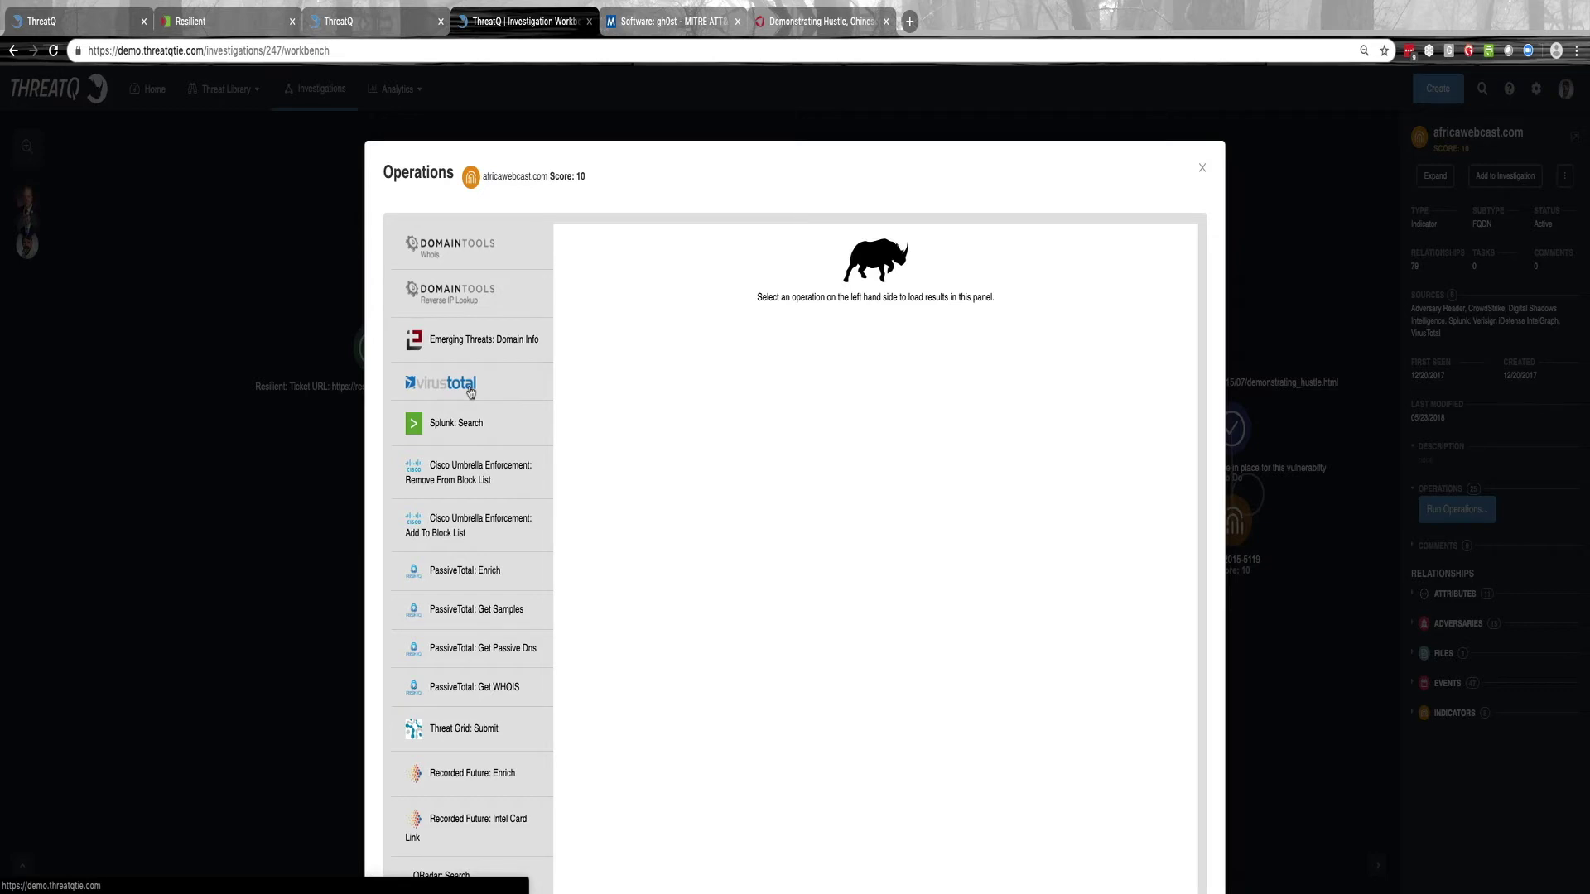
{"action": "scroll", "coordinate": [493, 527], "scroll_direction": "down", "scroll_amount": 5}
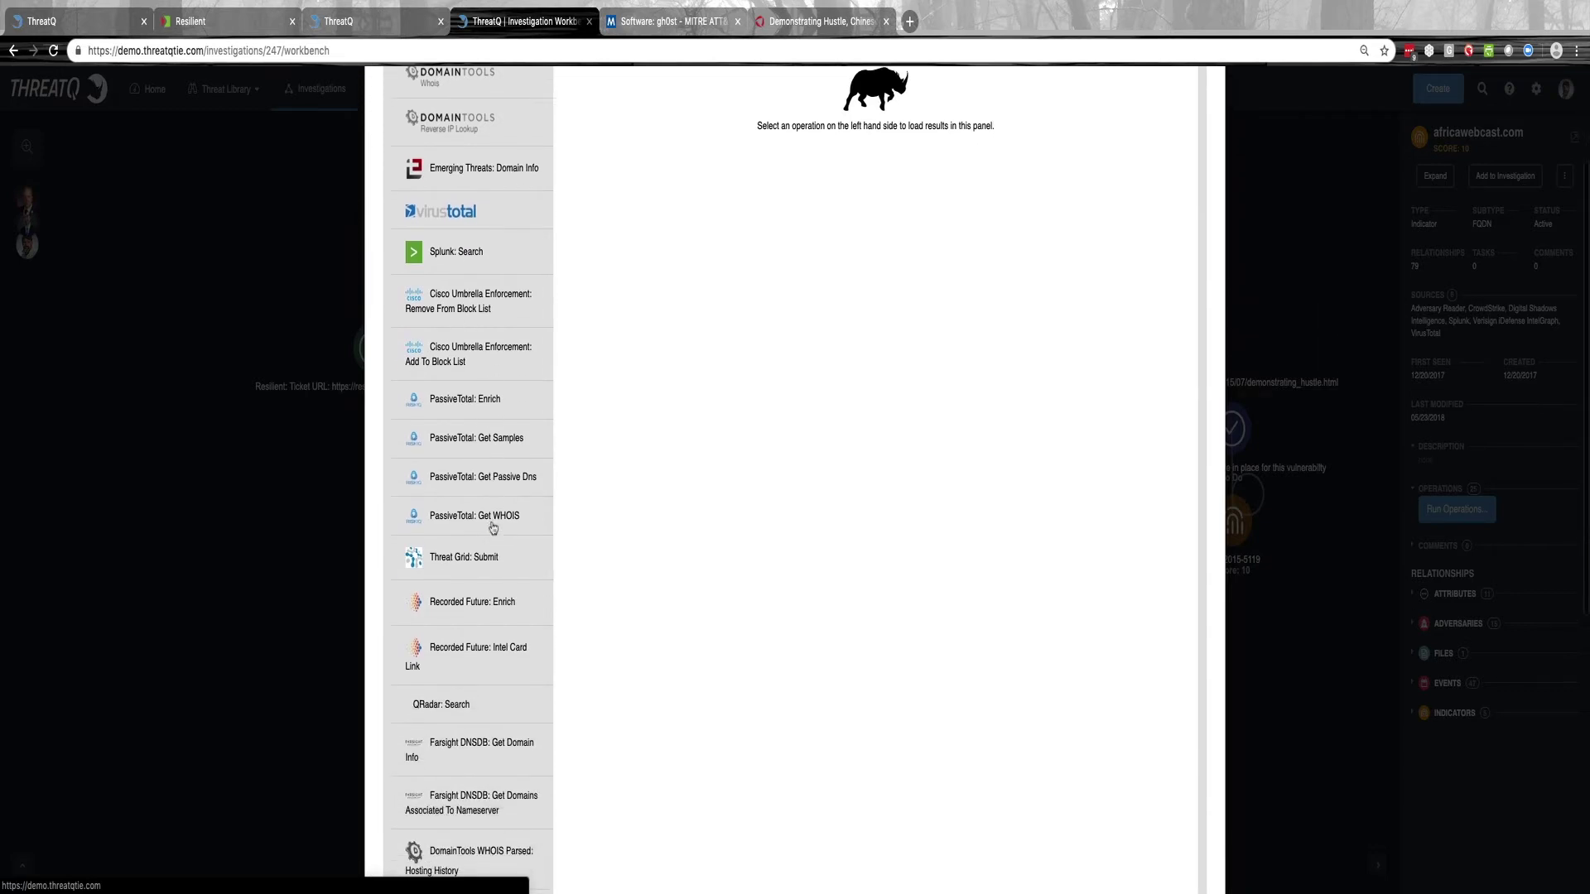
{"action": "scroll", "coordinate": [493, 528], "scroll_direction": "up", "scroll_amount": 5}
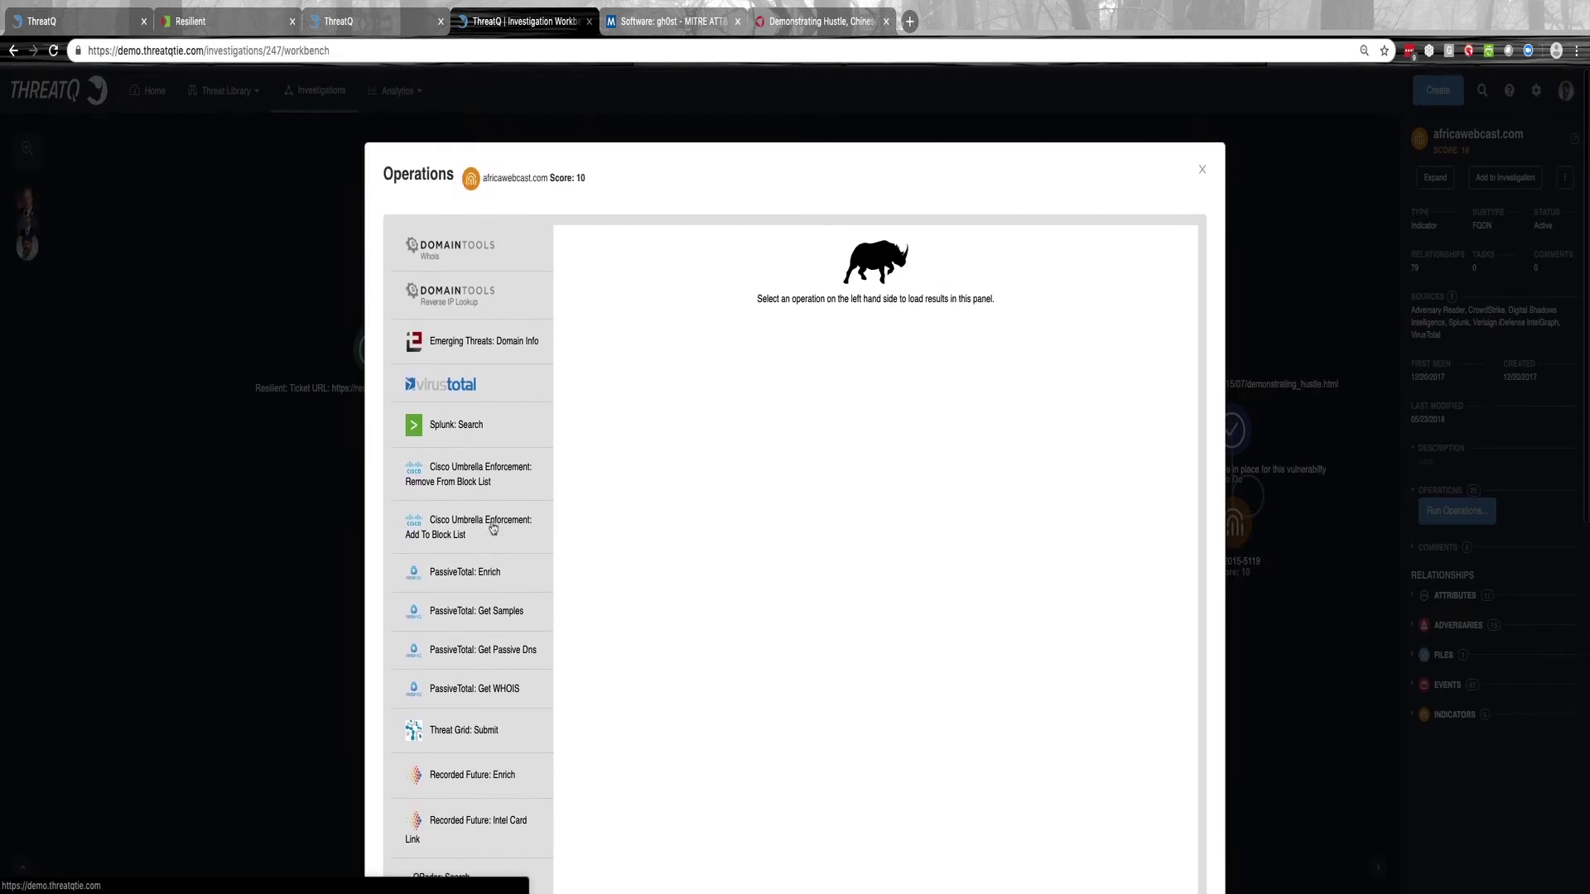
{"action": "left_click", "coordinate": [1200, 170]}
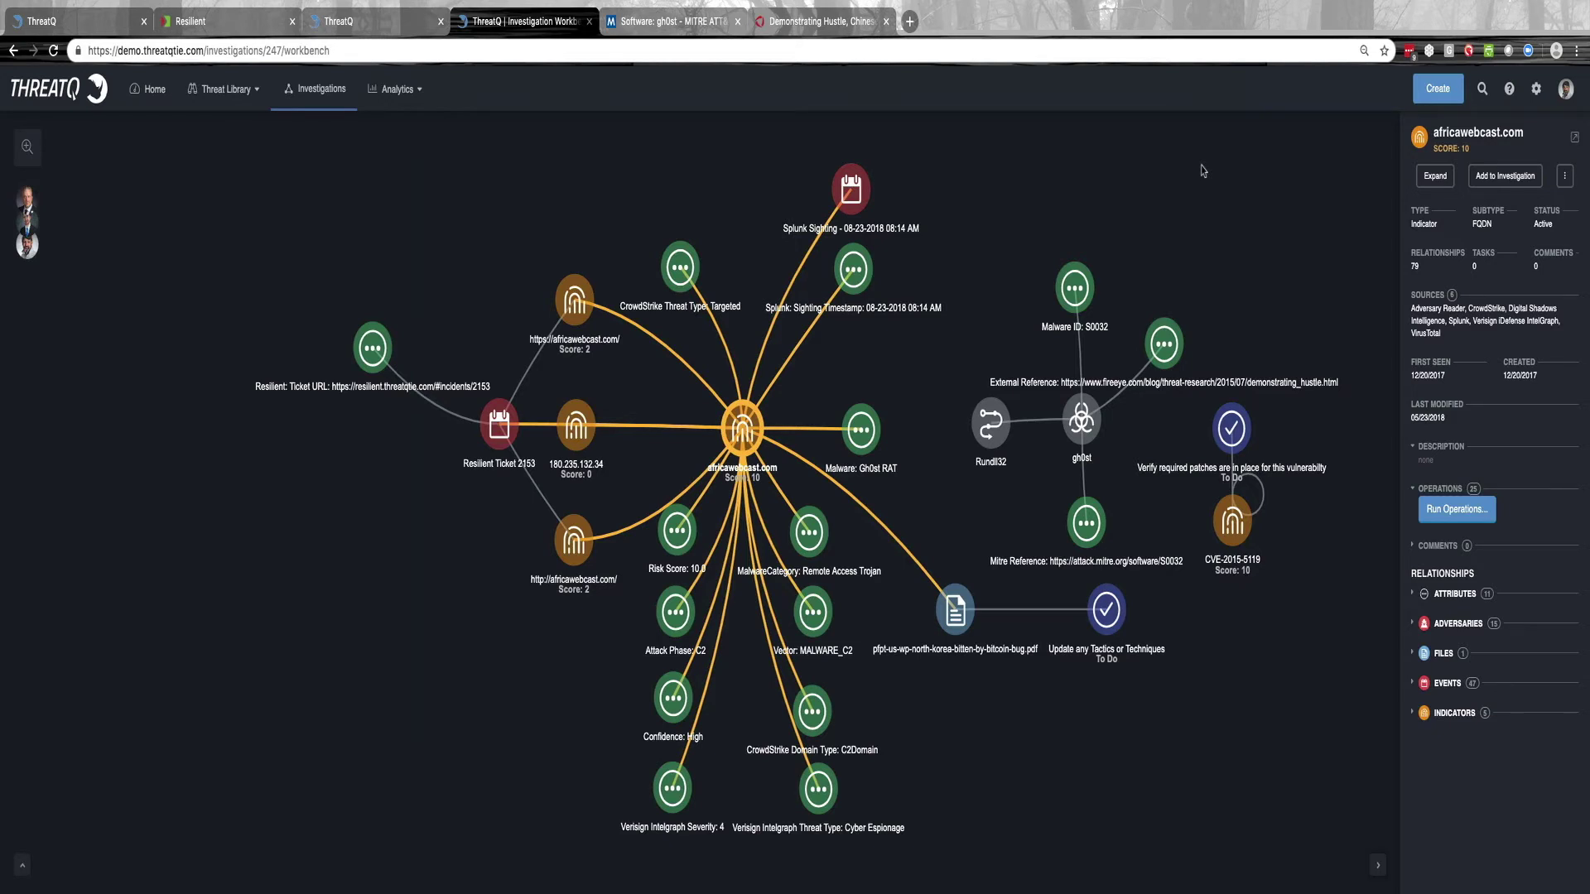
- Inspect the pfpt-us-wp-north-korea-bitten-by-bitcoin-bug.pdf whitepaper with its linked task, and show the investigation timeline
{"action": "left_click", "coordinate": [959, 623]}
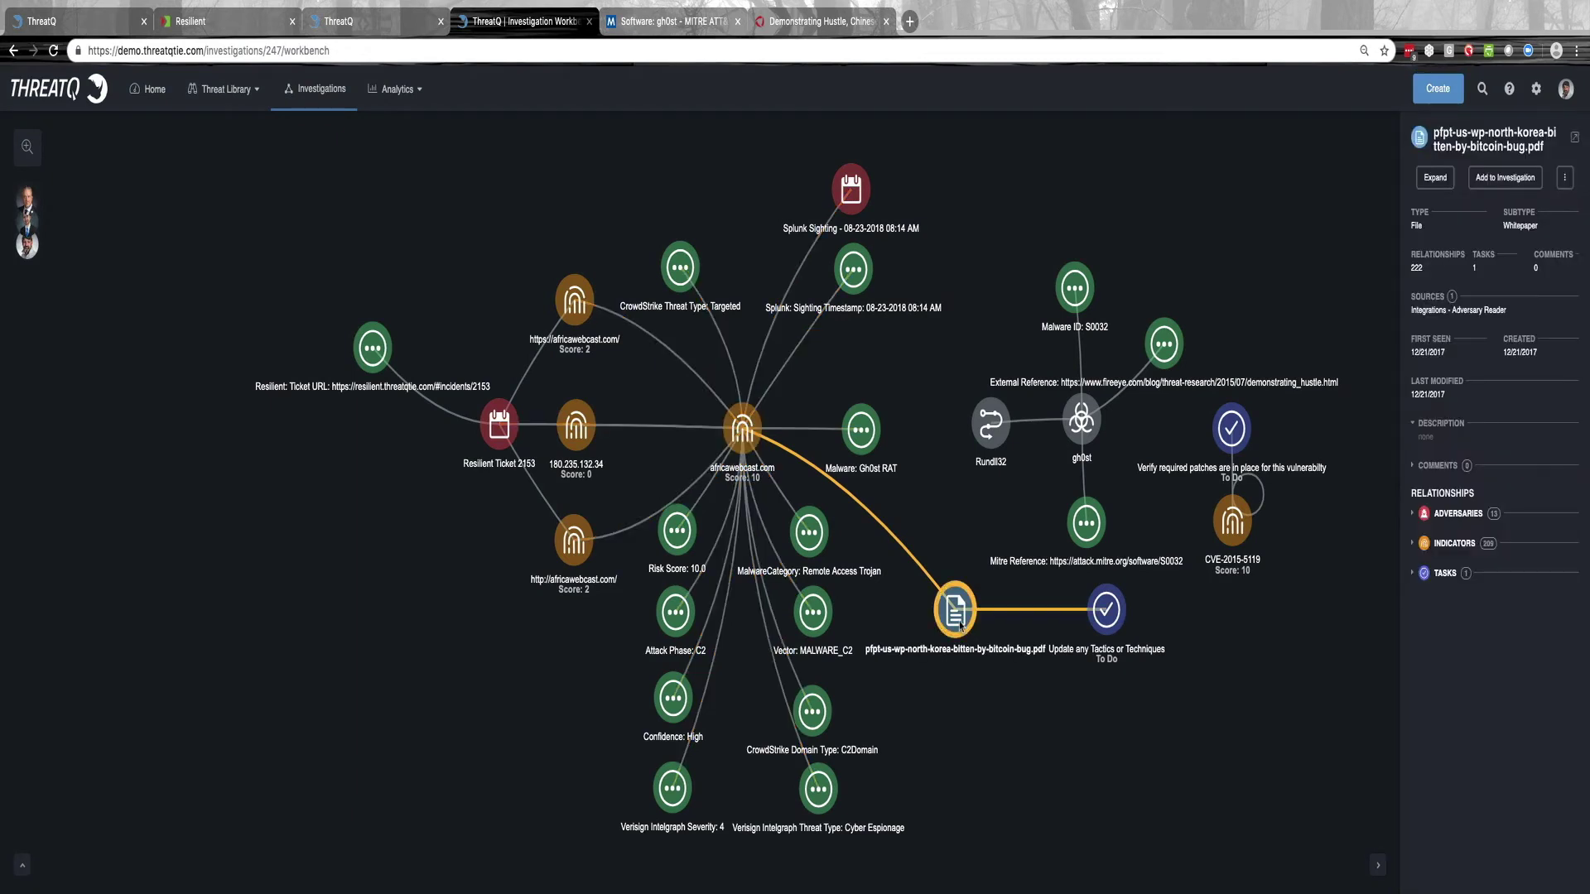
{"action": "left_click", "coordinate": [1106, 611]}
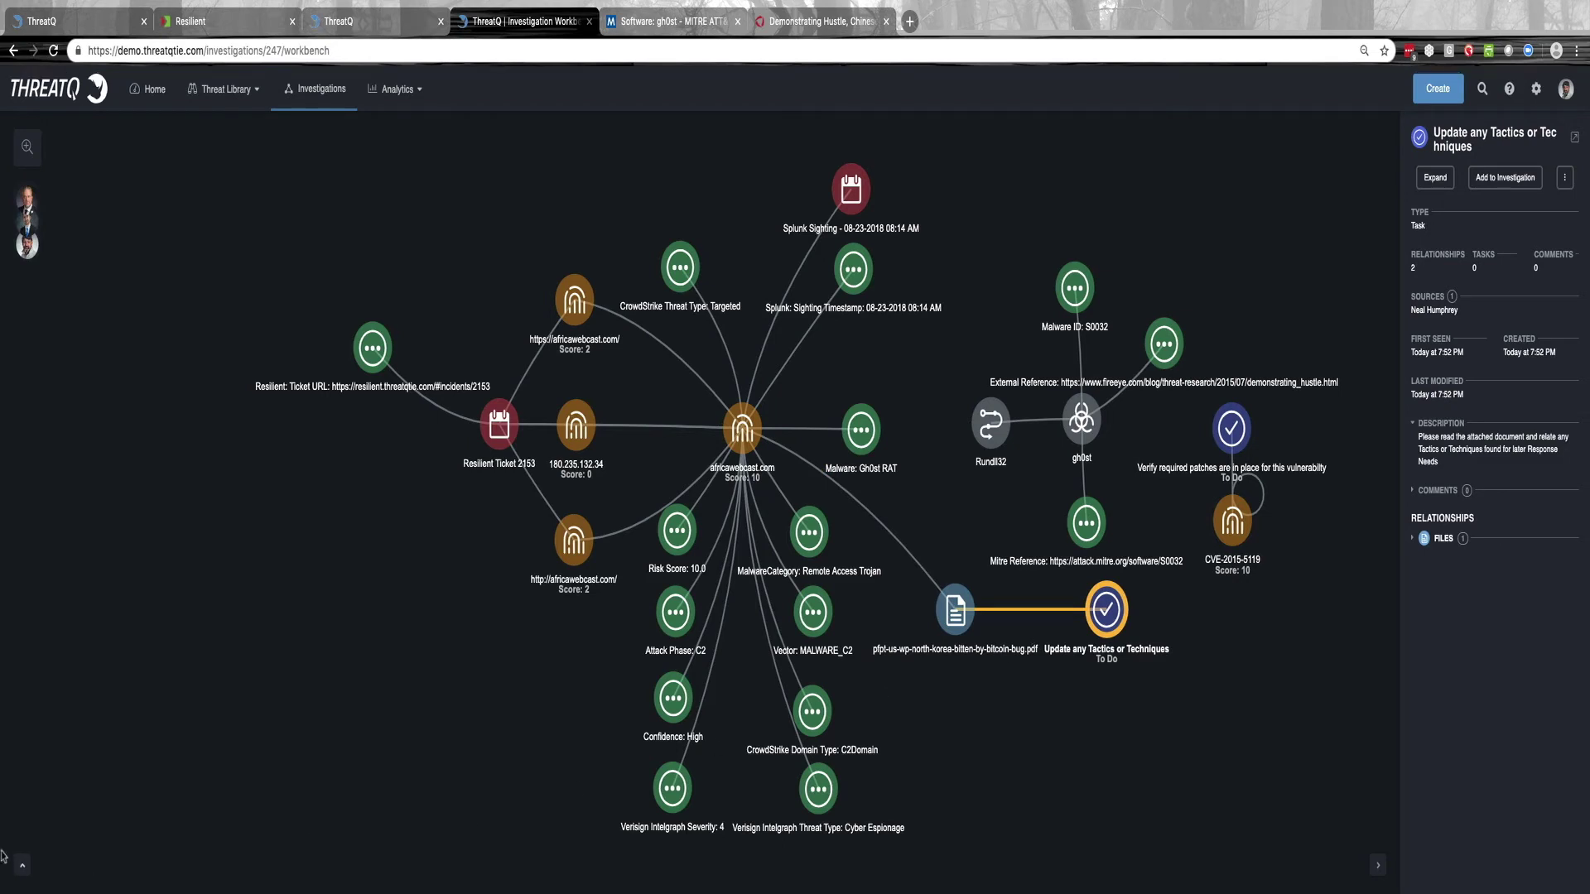
{"action": "left_click", "coordinate": [23, 866]}
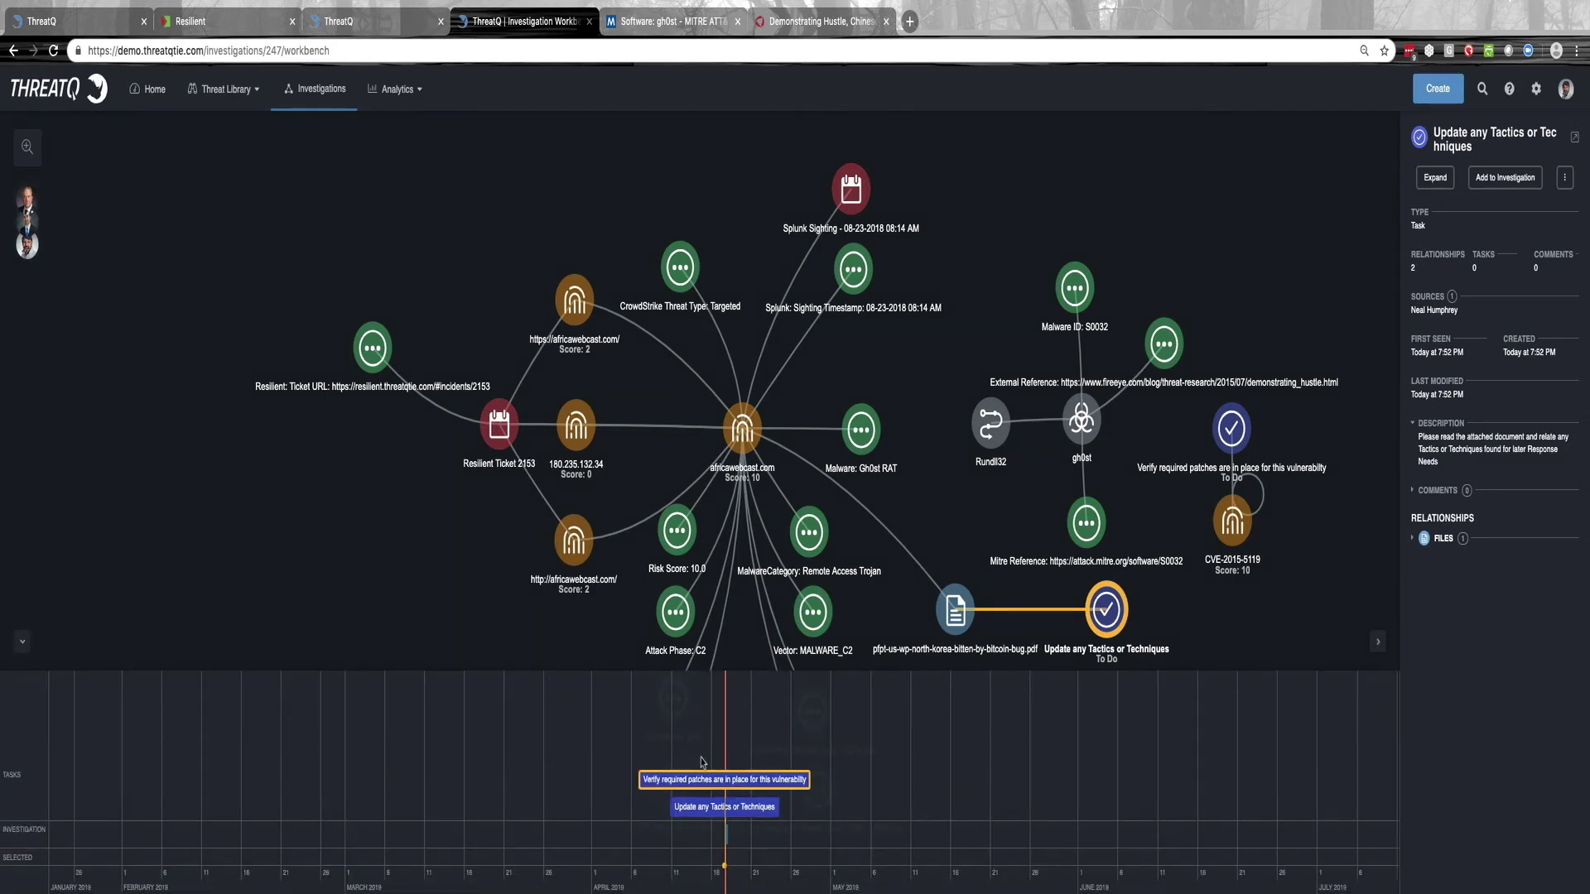
{"action": "mouse_move", "coordinate": [704, 815]}
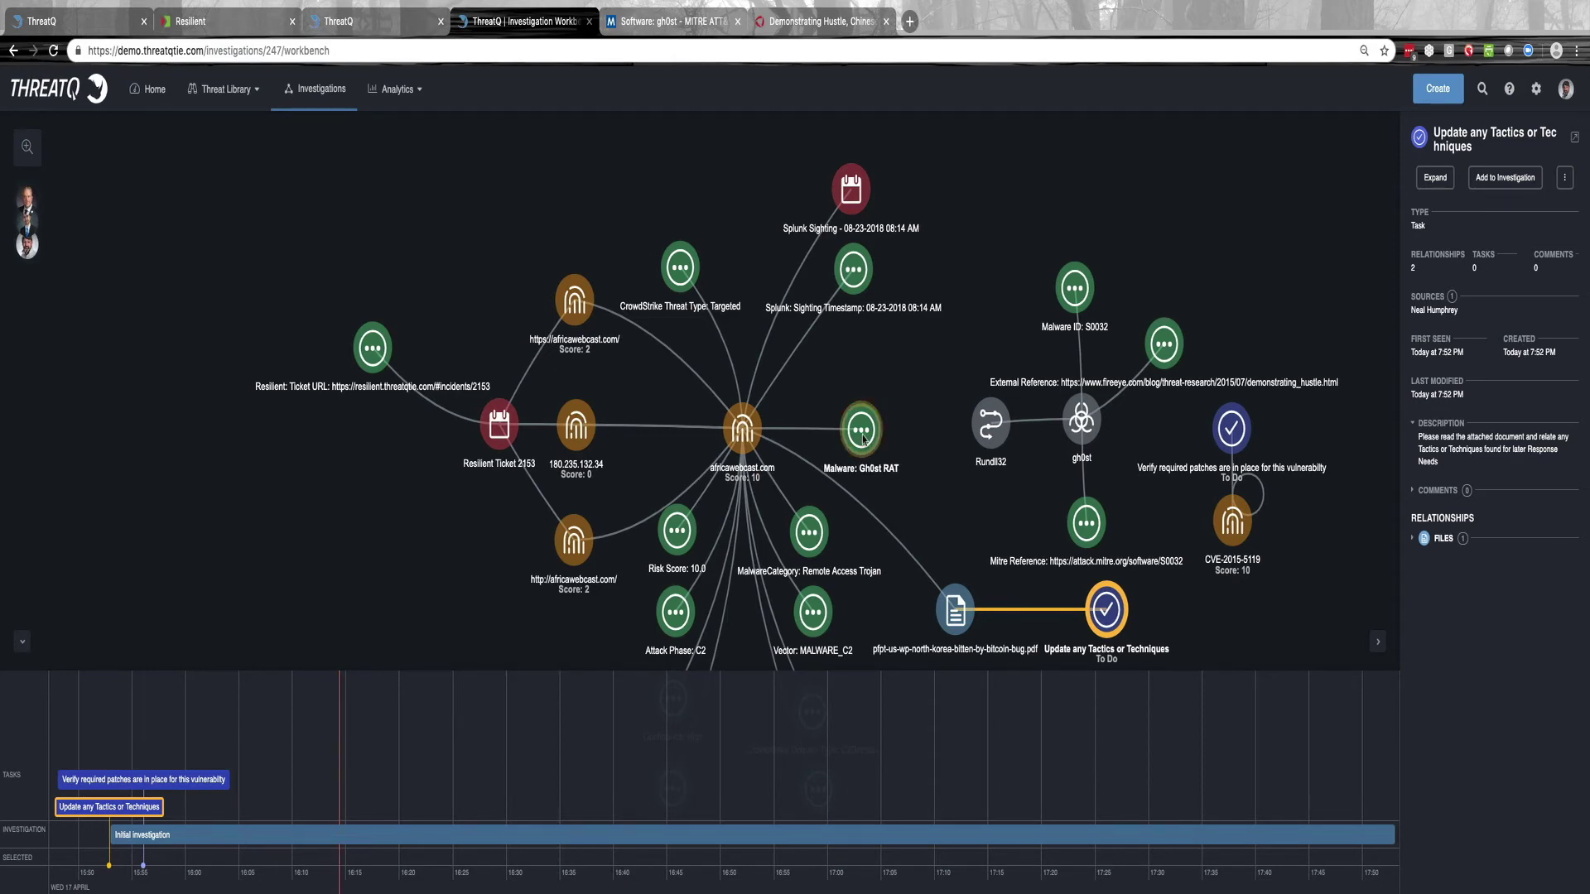
- Inspect the gh0st malware node, its Rundll32 attack pattern and its Mitre Reference attribute
{"action": "left_click", "coordinate": [1084, 425]}
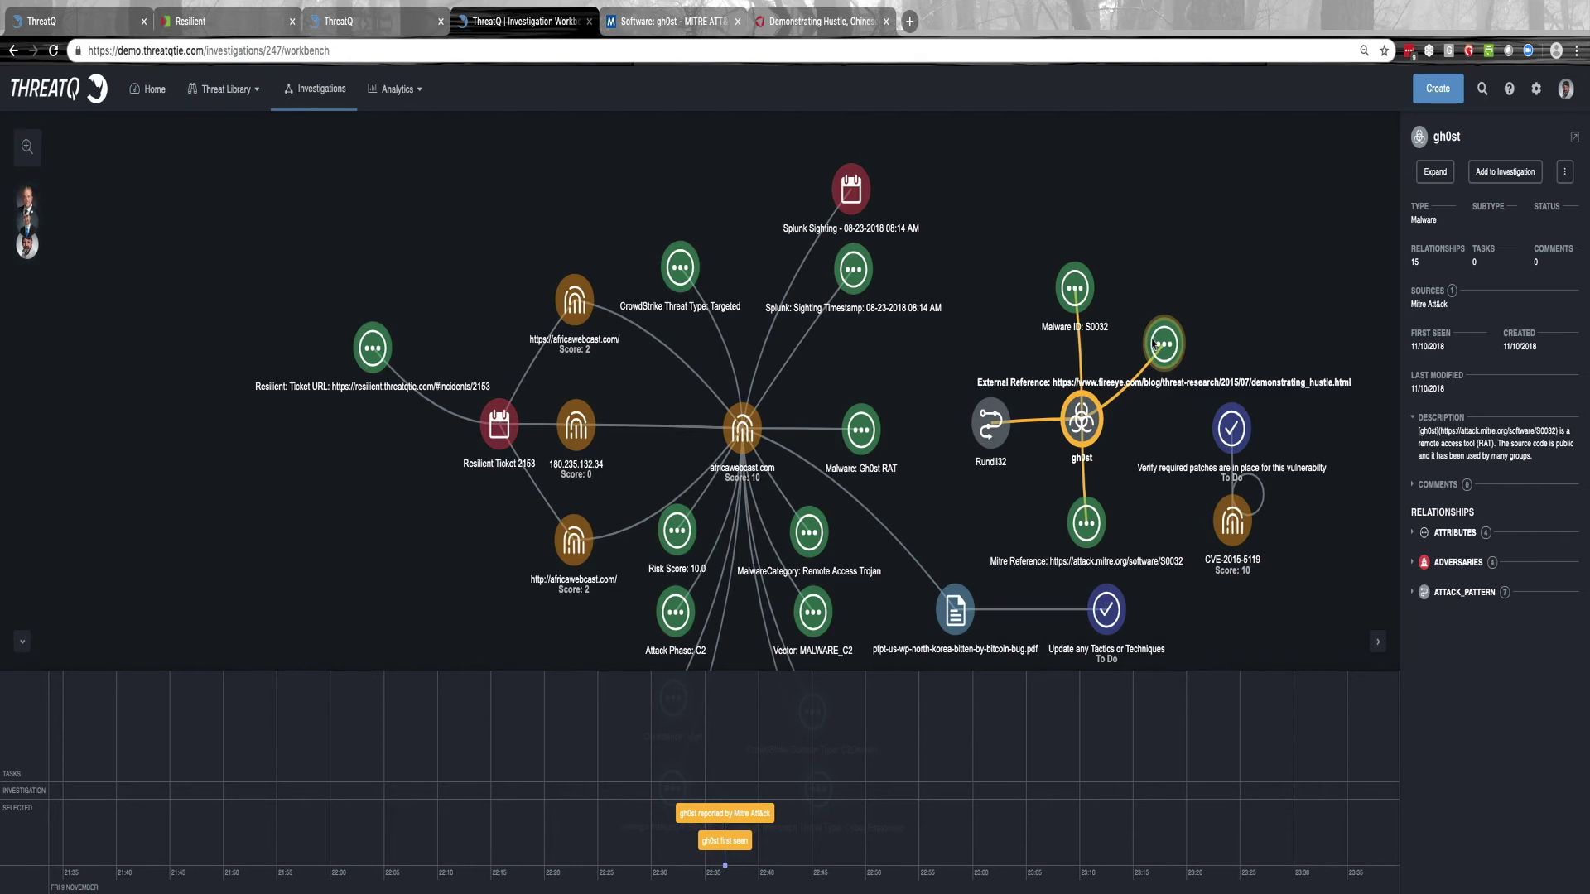
{"action": "left_click", "coordinate": [992, 433]}
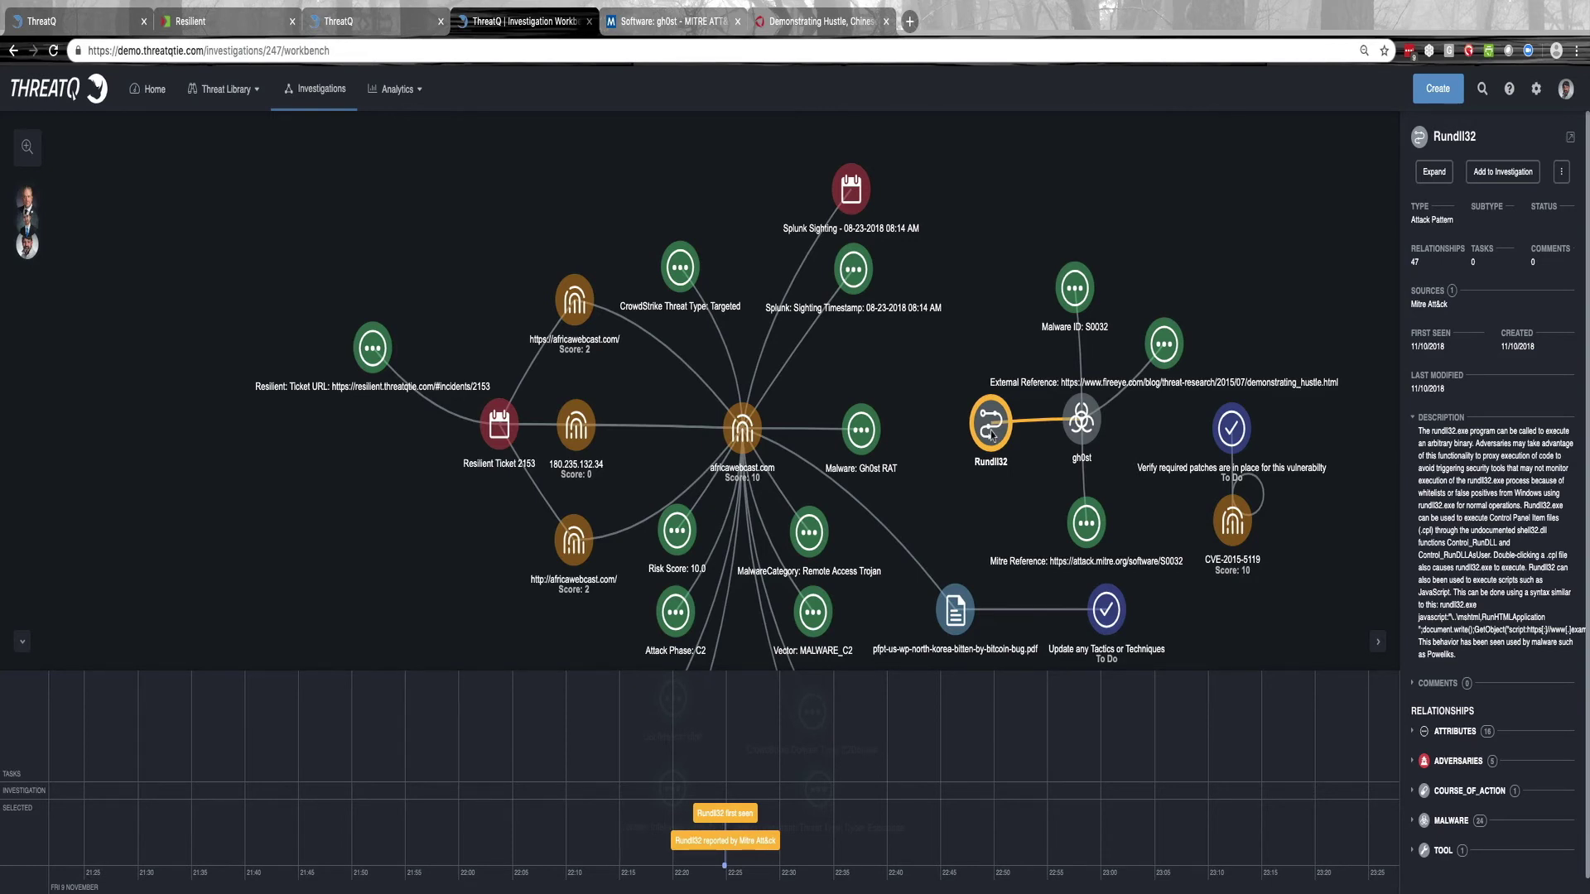
{"action": "left_click", "coordinate": [1089, 532]}
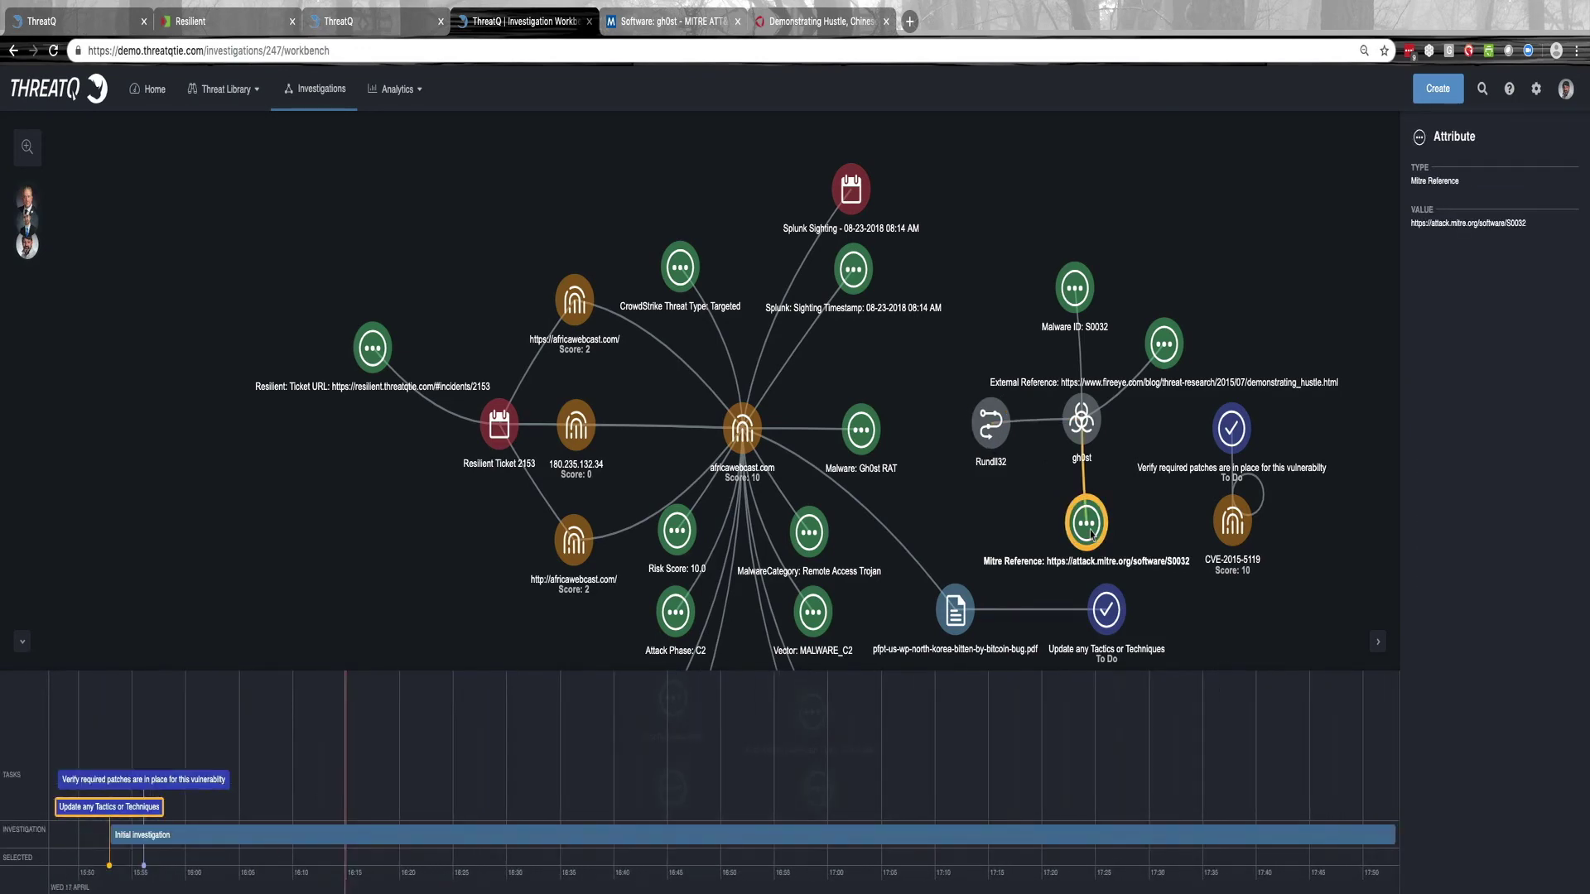
- Switch to the MITRE ATT&CK page for gh0st and review its techniques, groups and references
{"action": "left_click", "coordinate": [651, 31]}
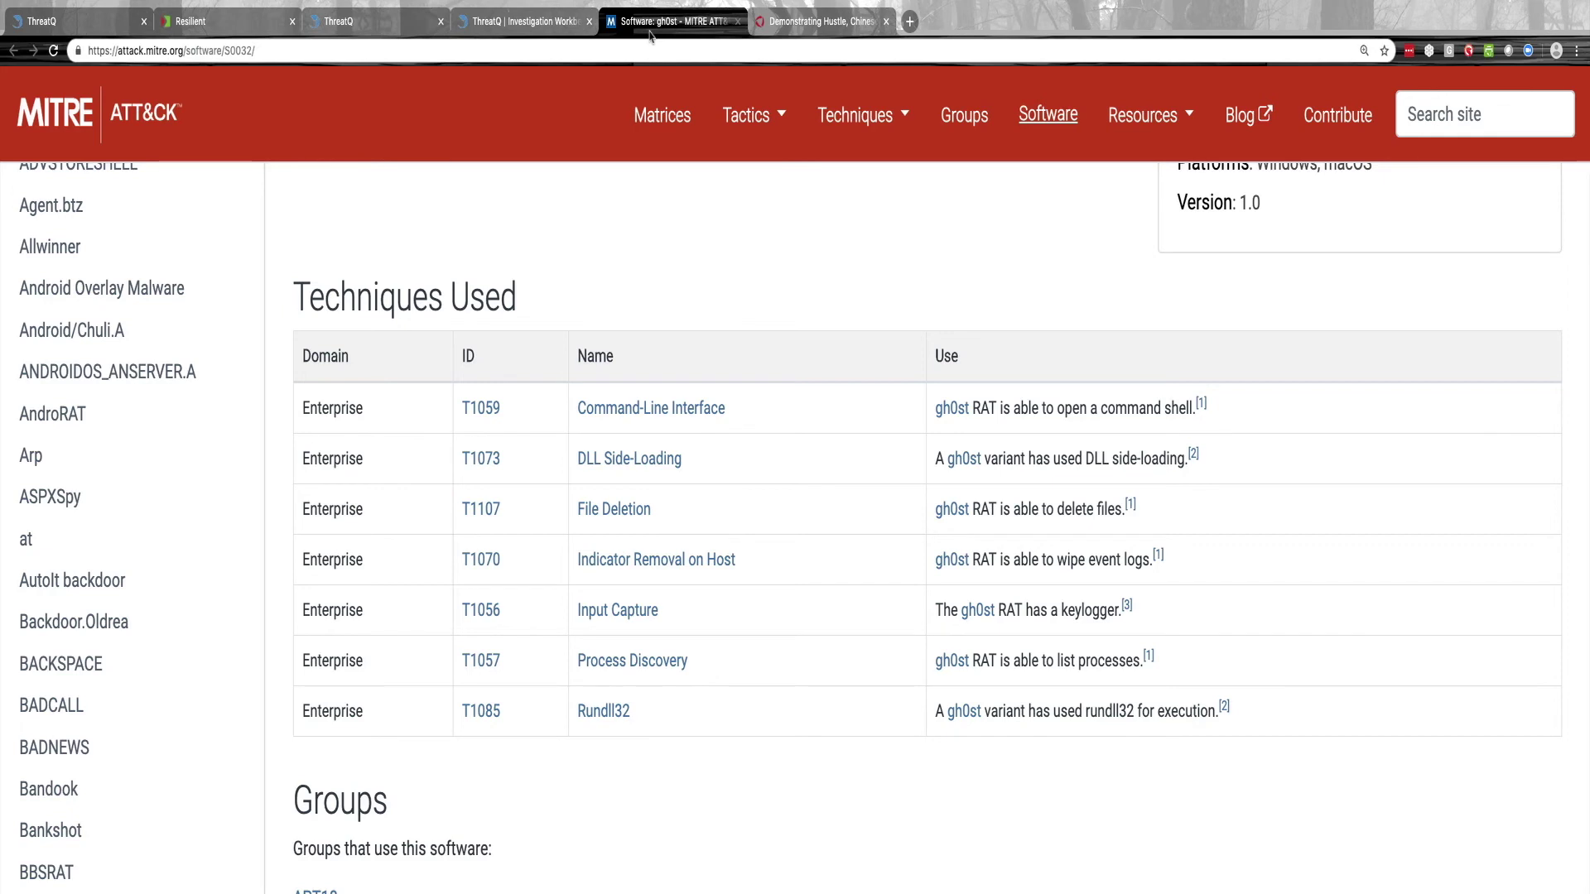
{"action": "scroll", "coordinate": [638, 241], "scroll_direction": "down", "scroll_amount": 6}
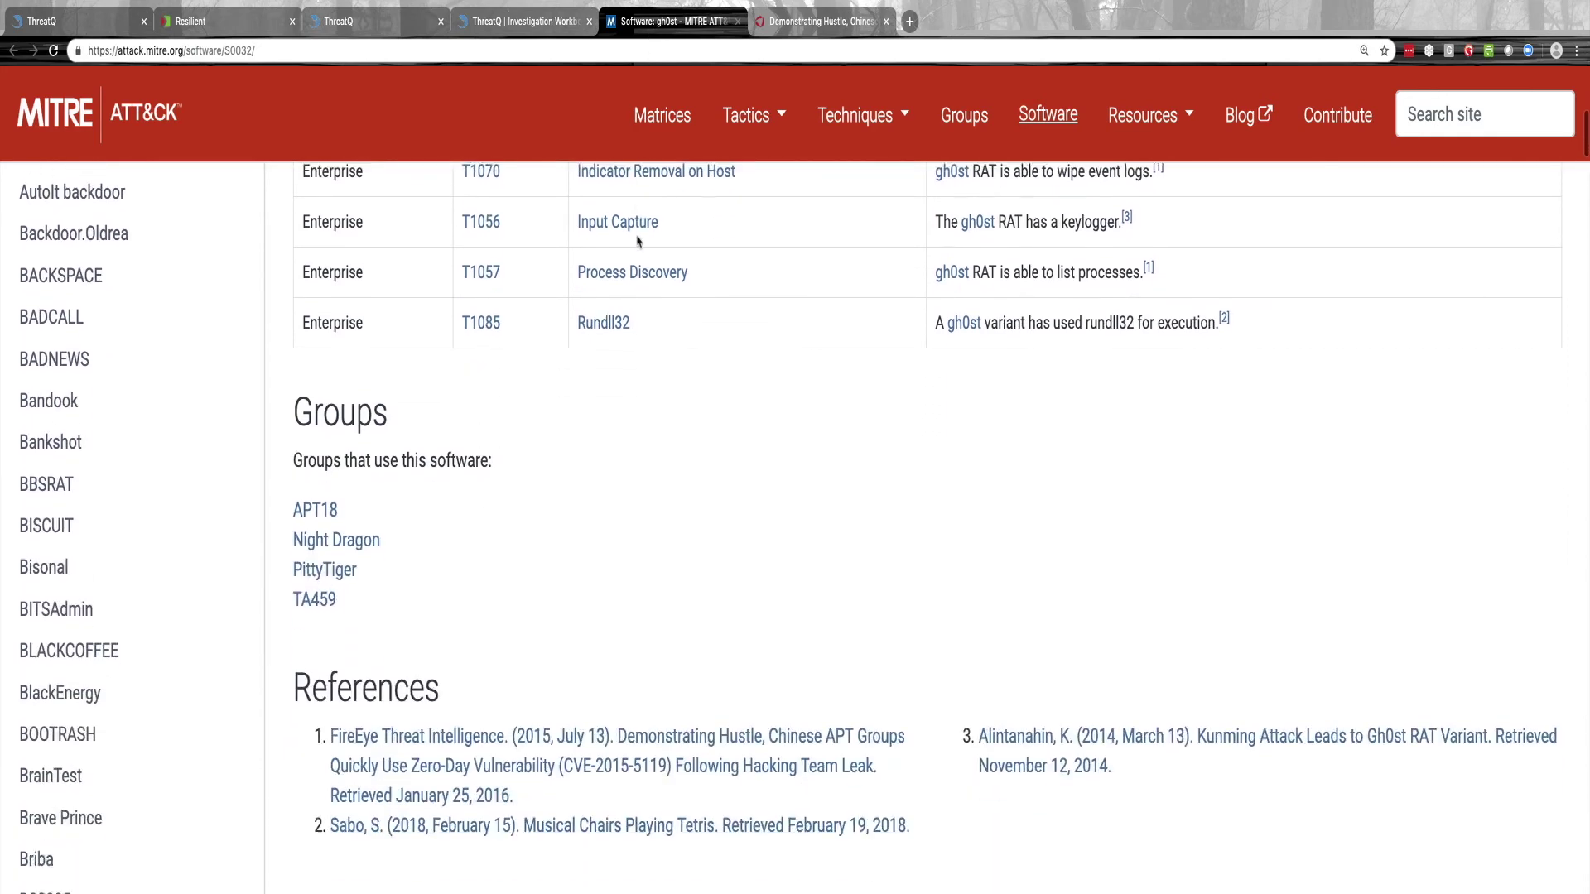
{"action": "scroll", "coordinate": [638, 241], "scroll_direction": "down", "scroll_amount": 1}
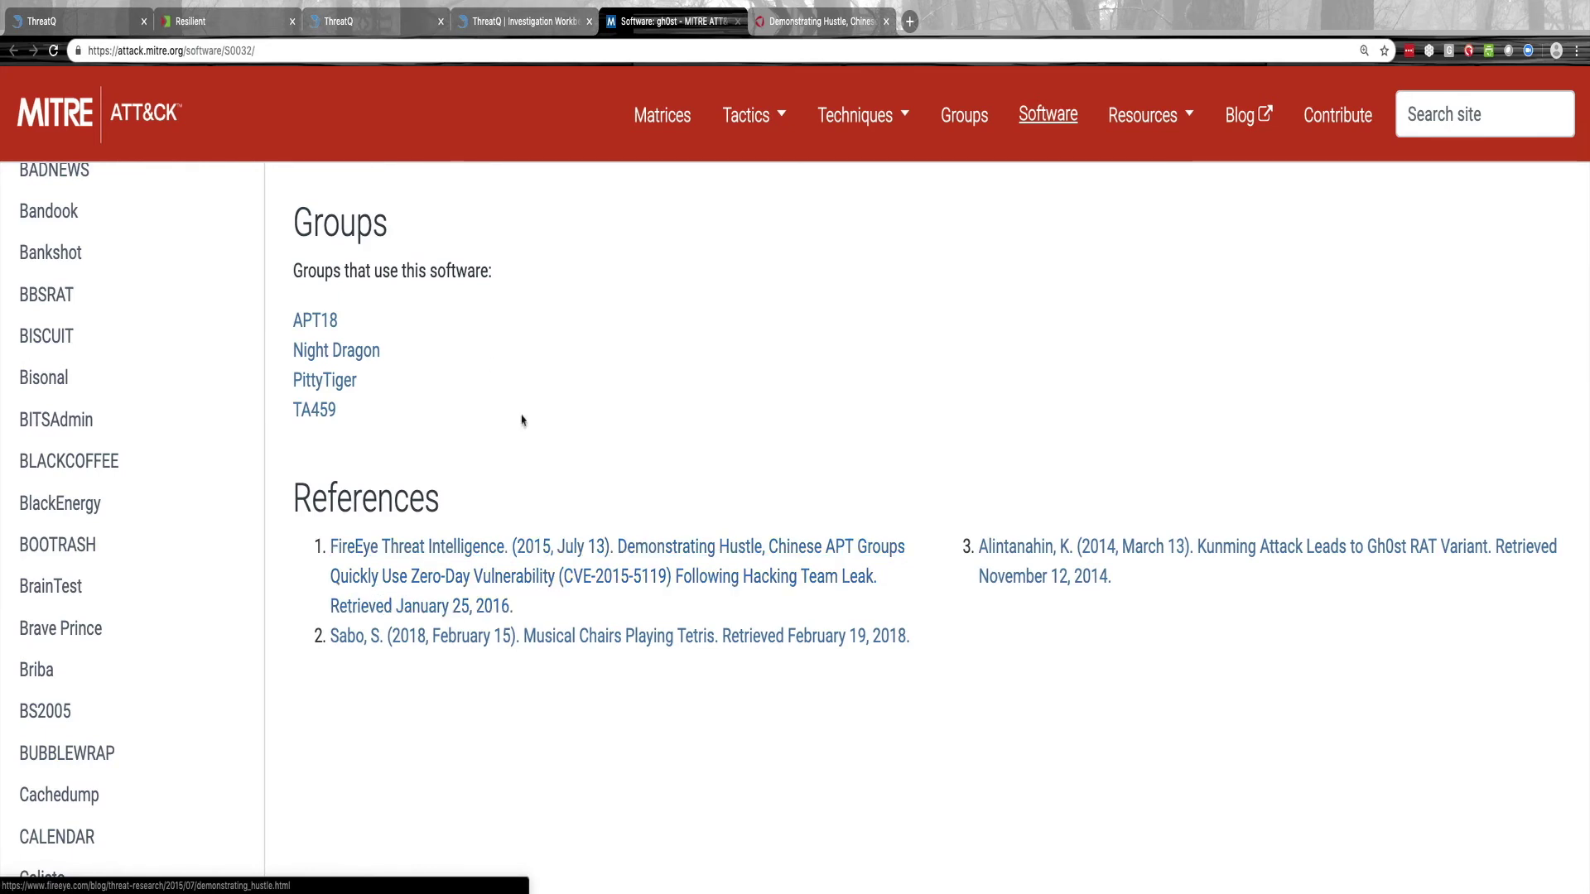
- Return to the ThreatQ workbench and check which operations are available for CVE-2015-5119 without running any
{"action": "left_click", "coordinate": [505, 25]}
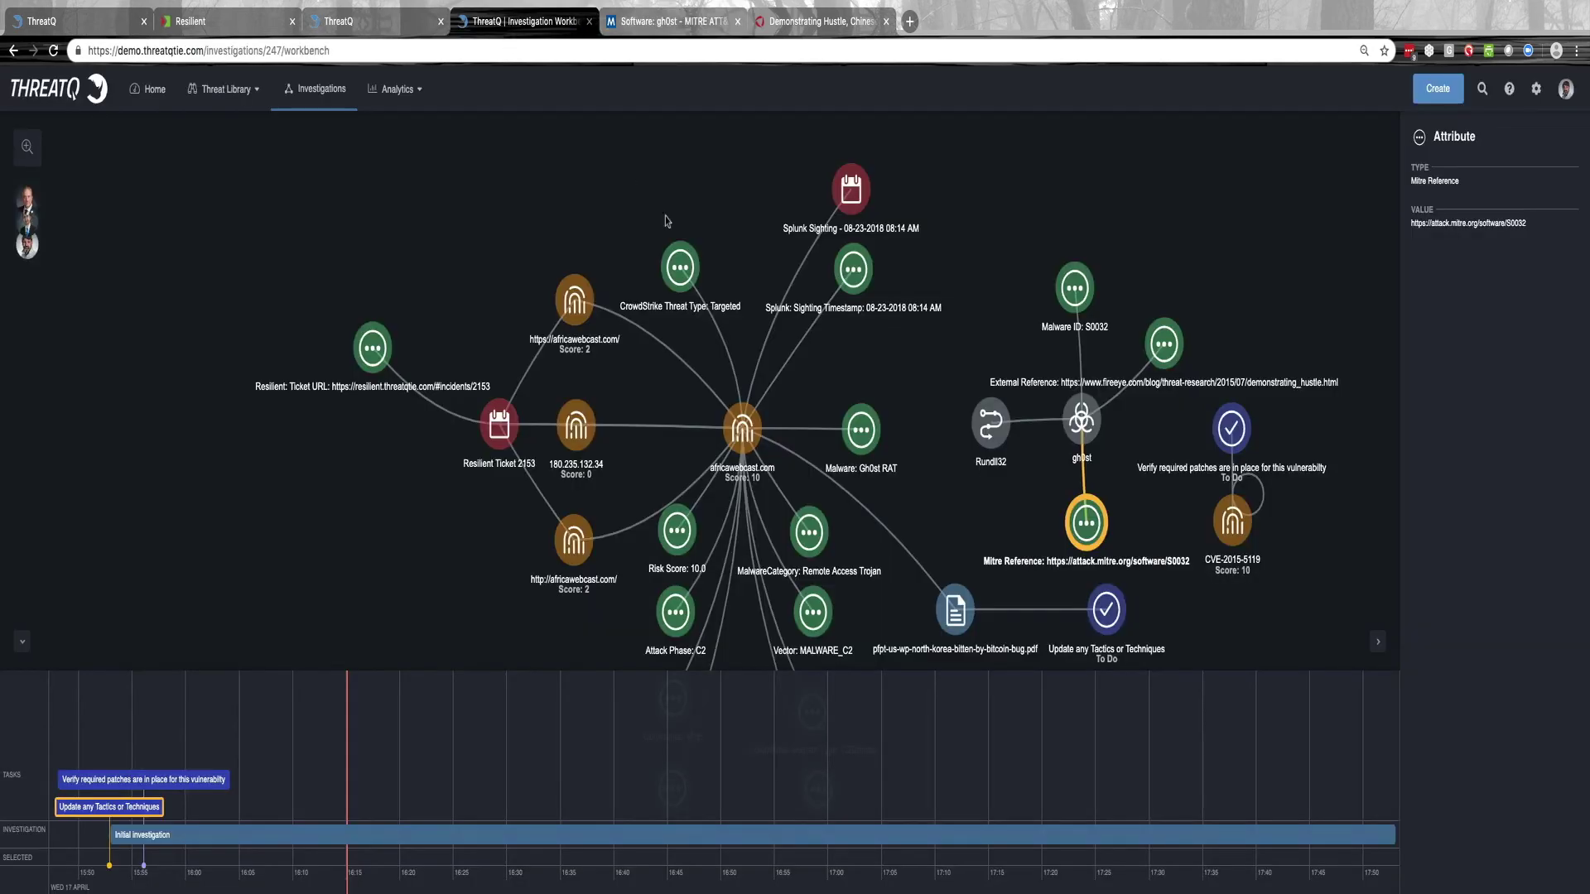
{"action": "left_click", "coordinate": [1232, 523]}
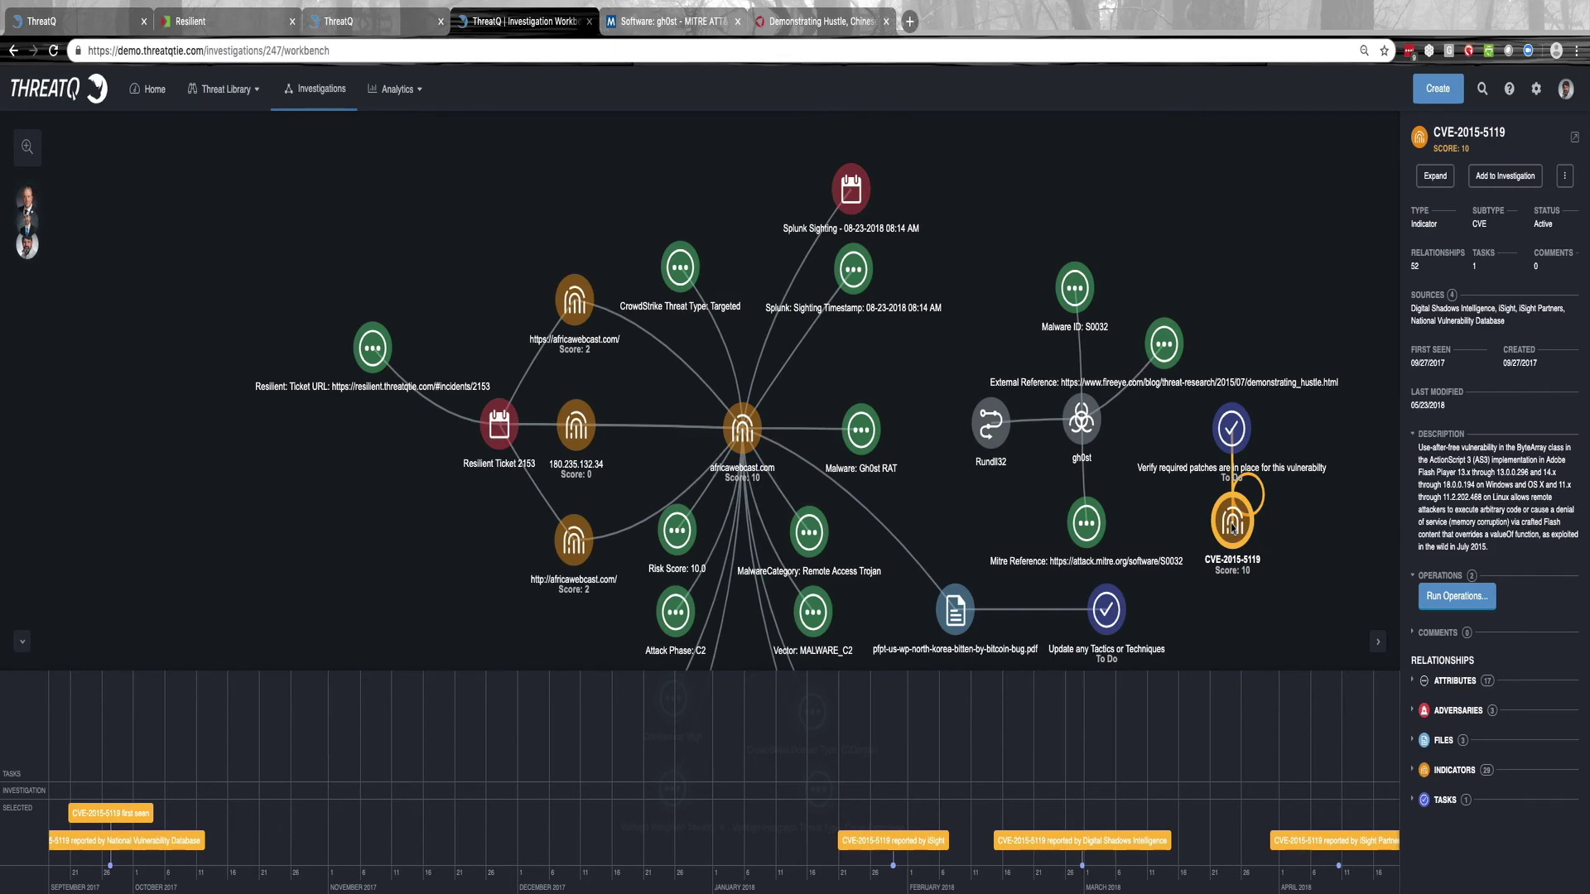
{"action": "right_click", "coordinate": [1232, 526]}
{"action": "mouse_move", "coordinate": [1299, 725]}
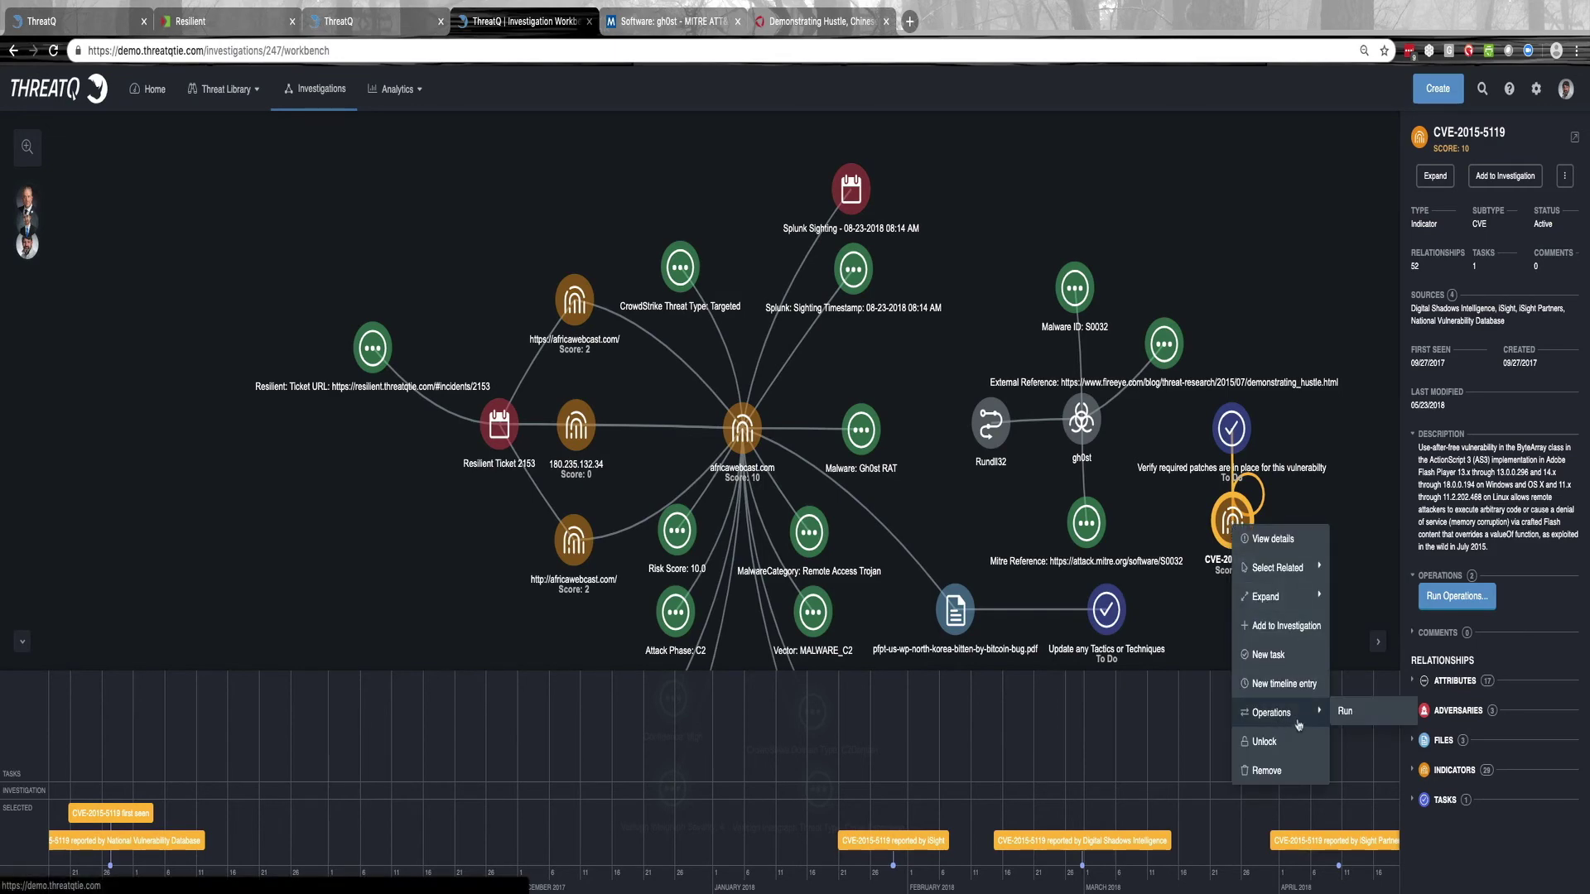
{"action": "left_click", "coordinate": [1347, 714]}
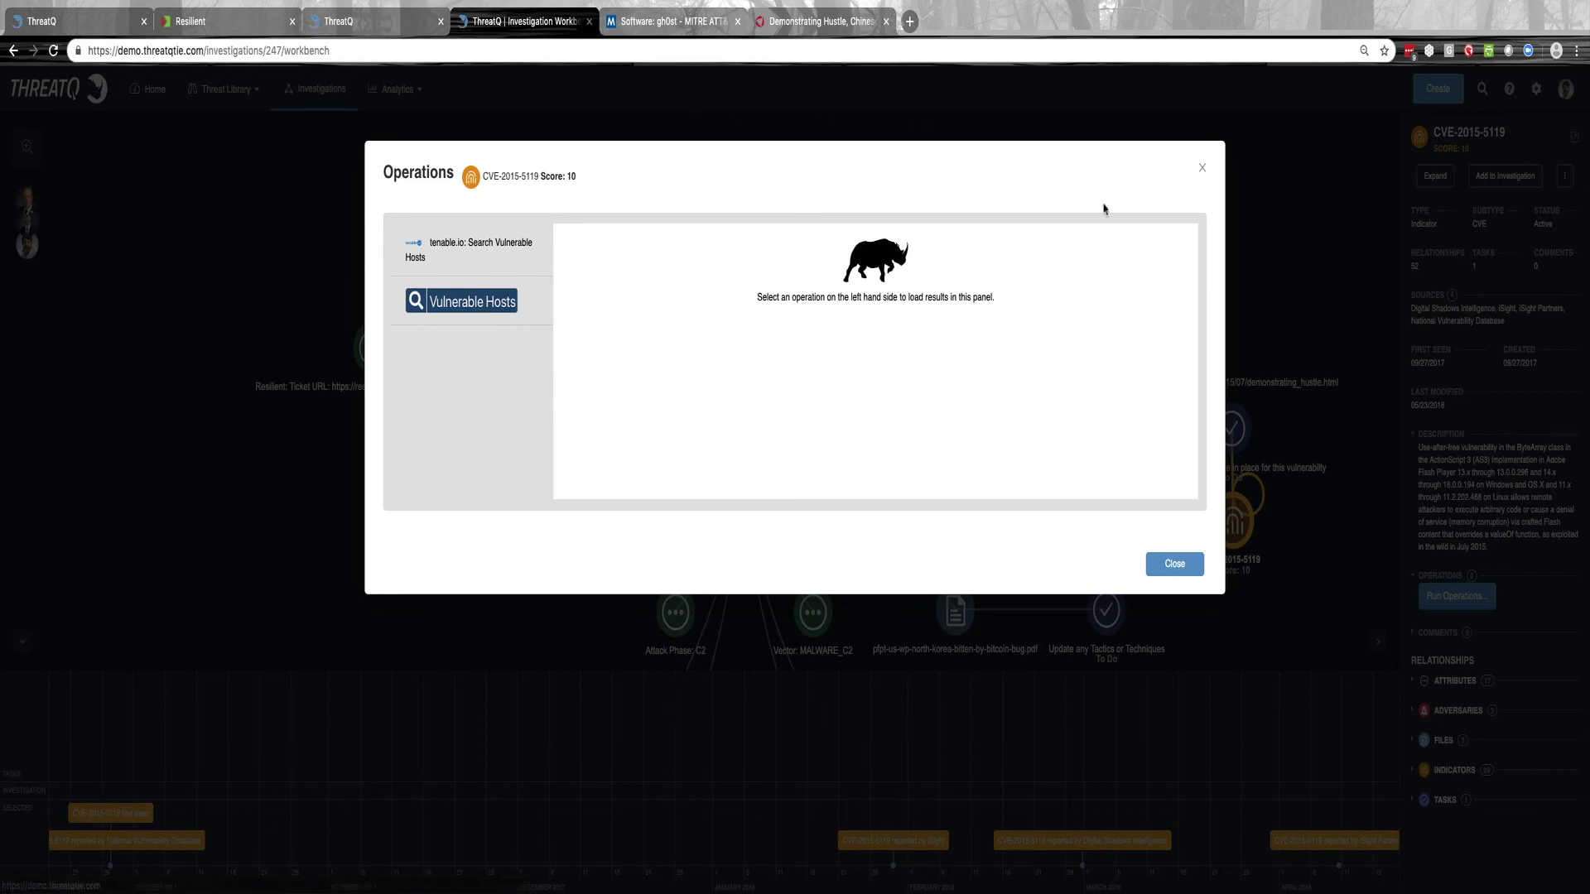
{"action": "left_click", "coordinate": [1202, 169]}
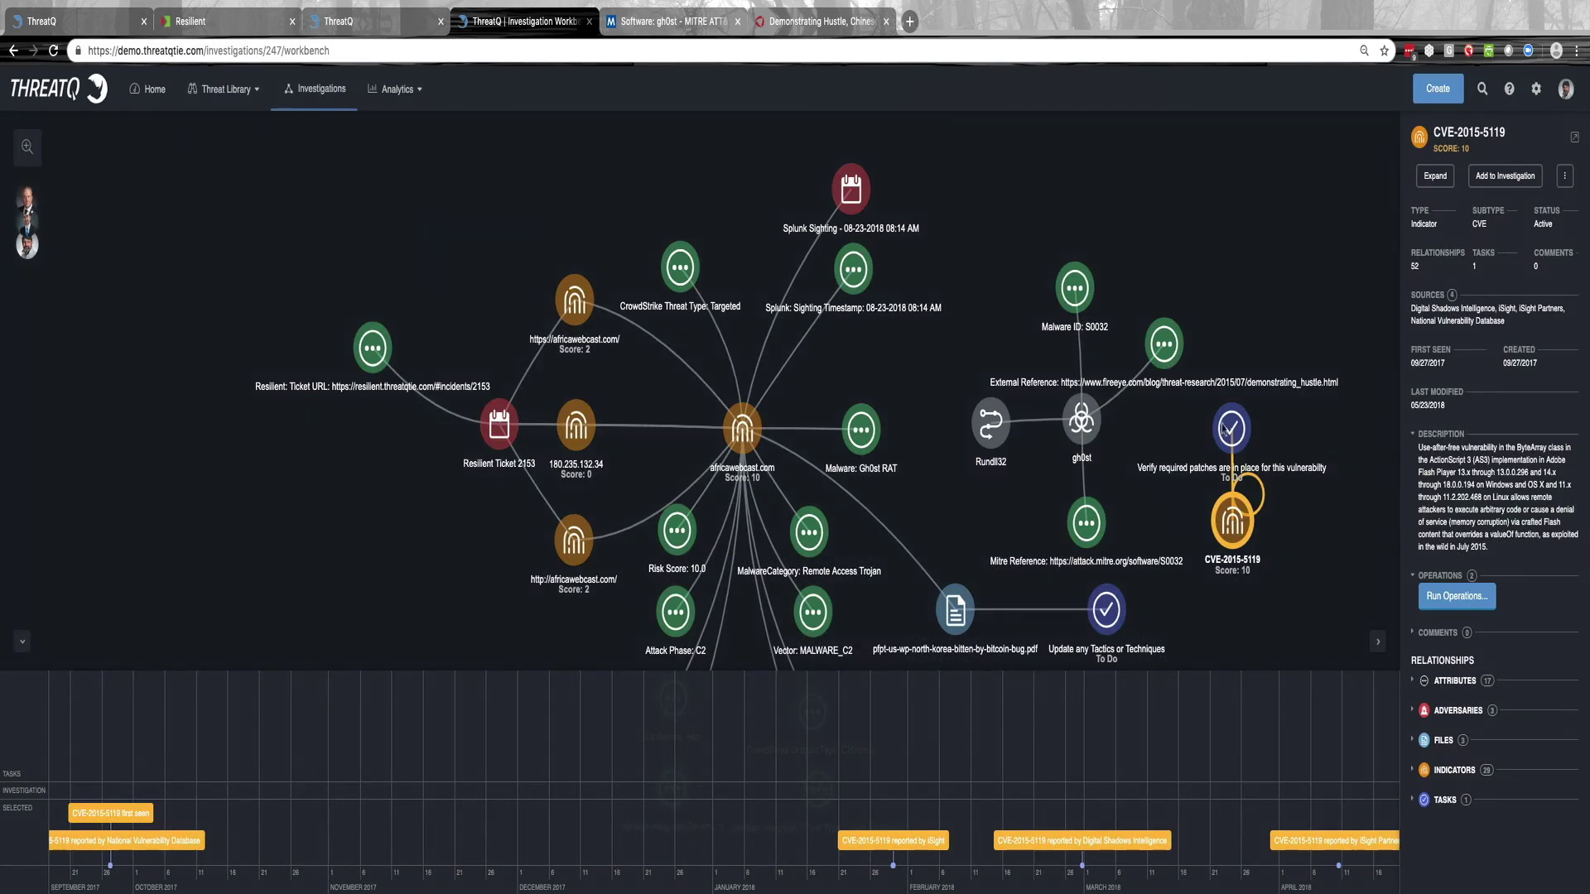
- View the details of the CVE's patch verification task in the graph and on the timeline
{"action": "right_click", "coordinate": [1227, 422]}
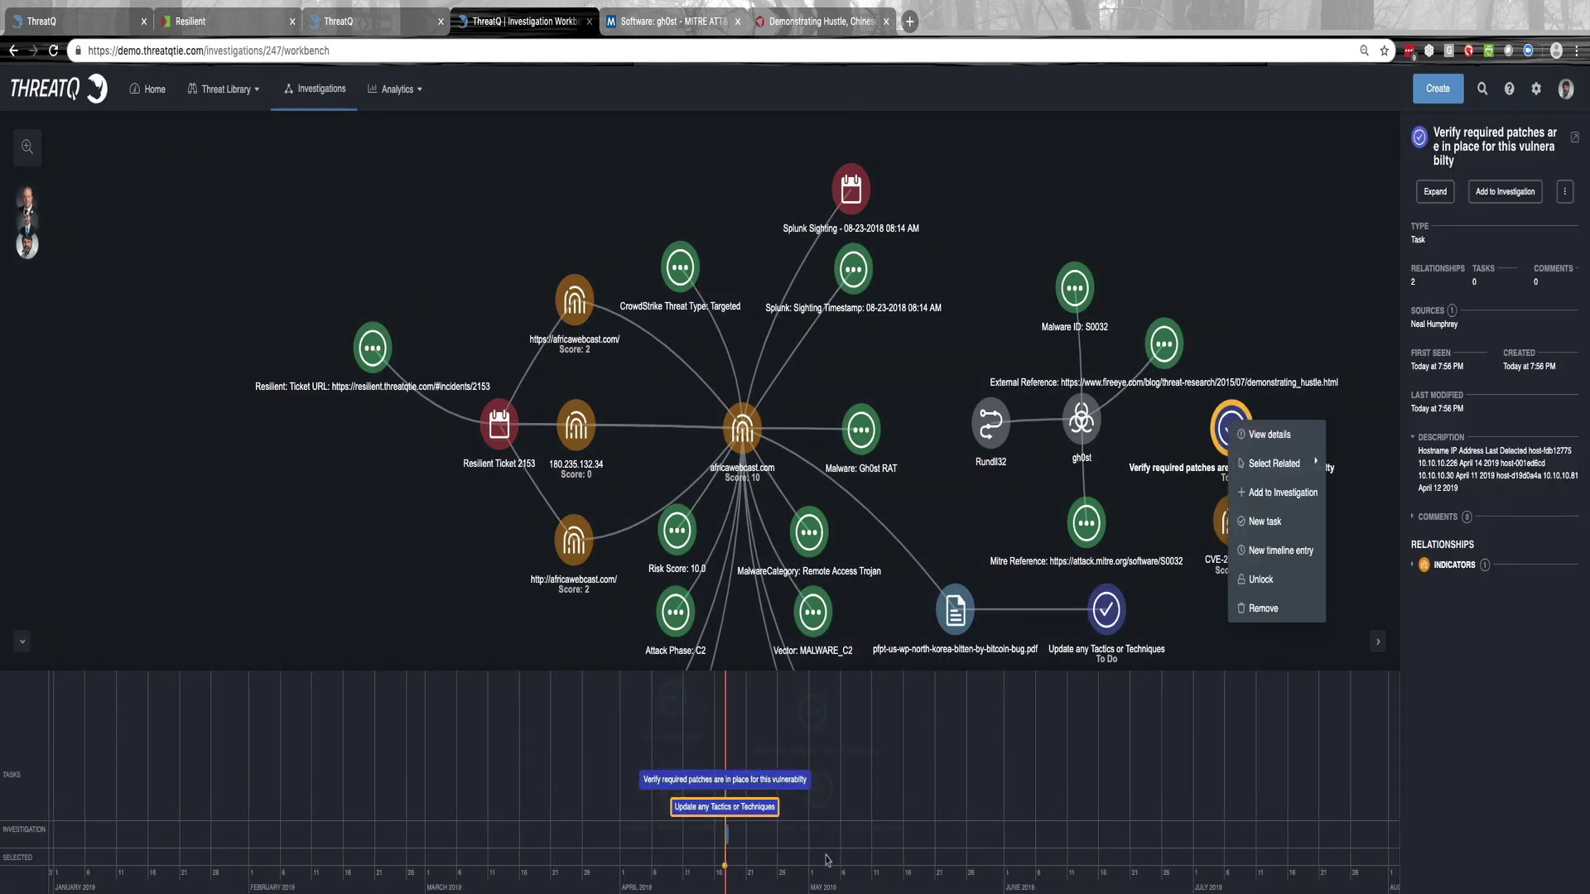
{"action": "right_click", "coordinate": [696, 778]}
{"action": "left_click", "coordinate": [679, 779]}
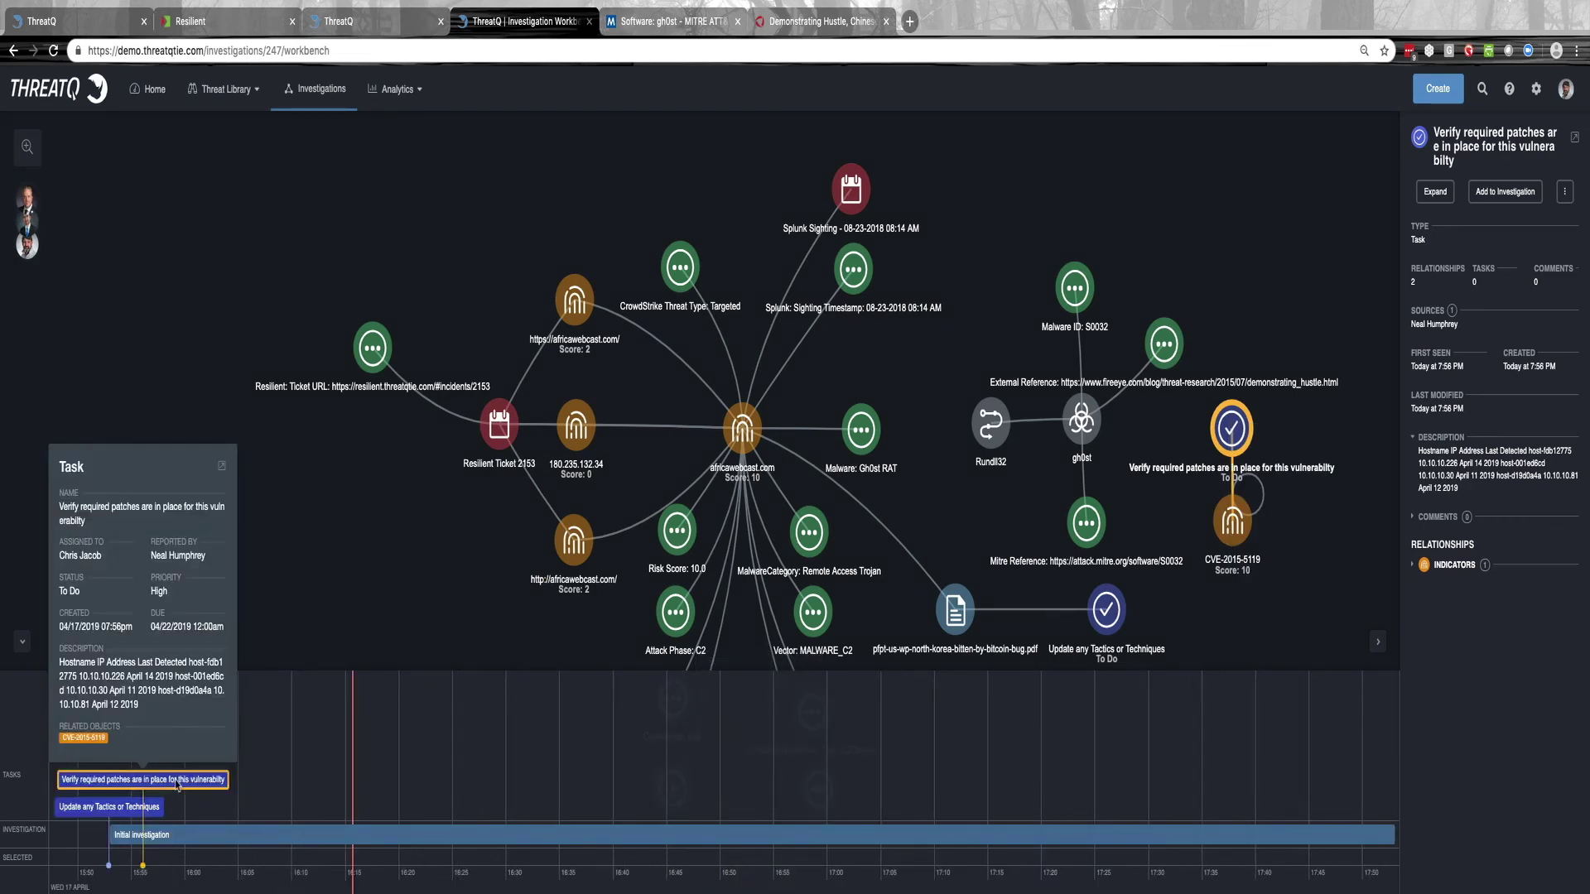